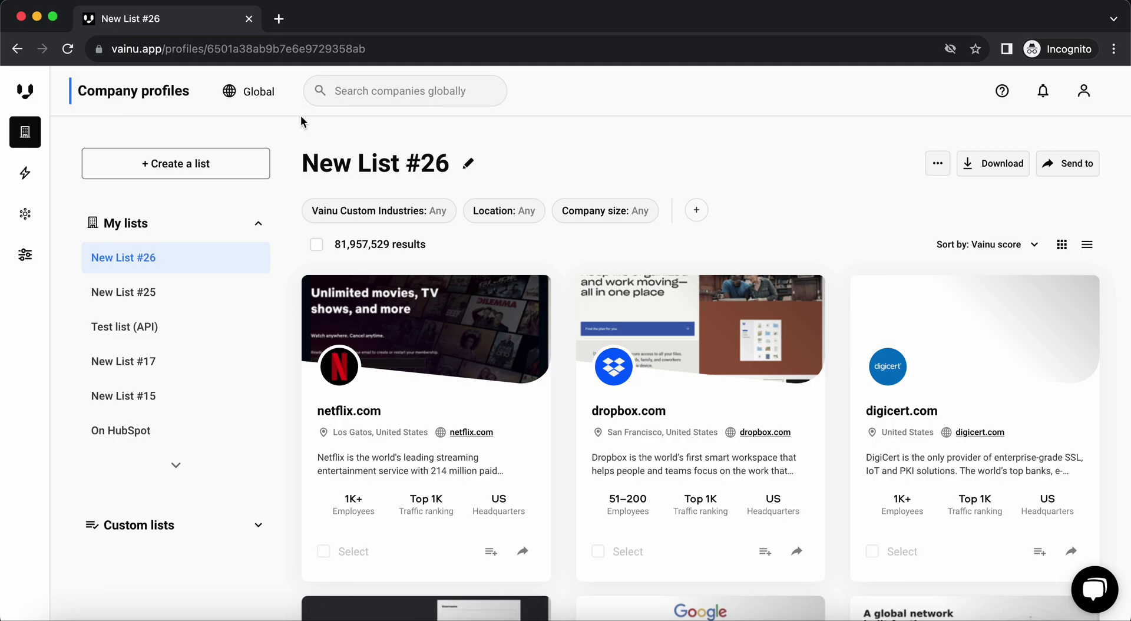
{"action": "mouse_move", "coordinate": [202, 267]}
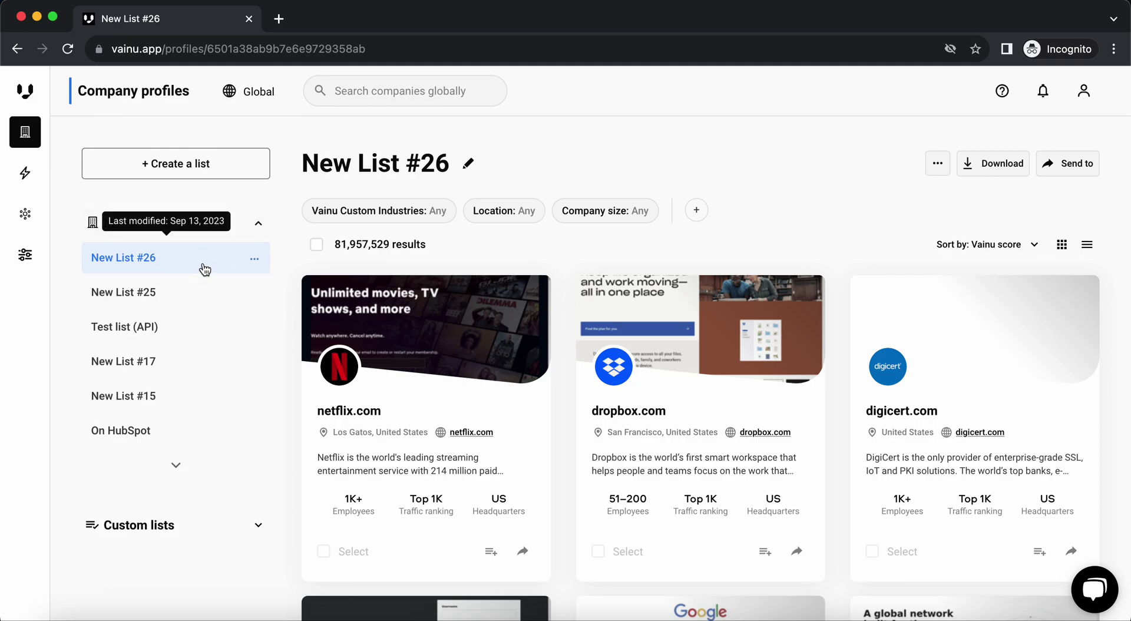
{"action": "left_click", "coordinate": [198, 168]}
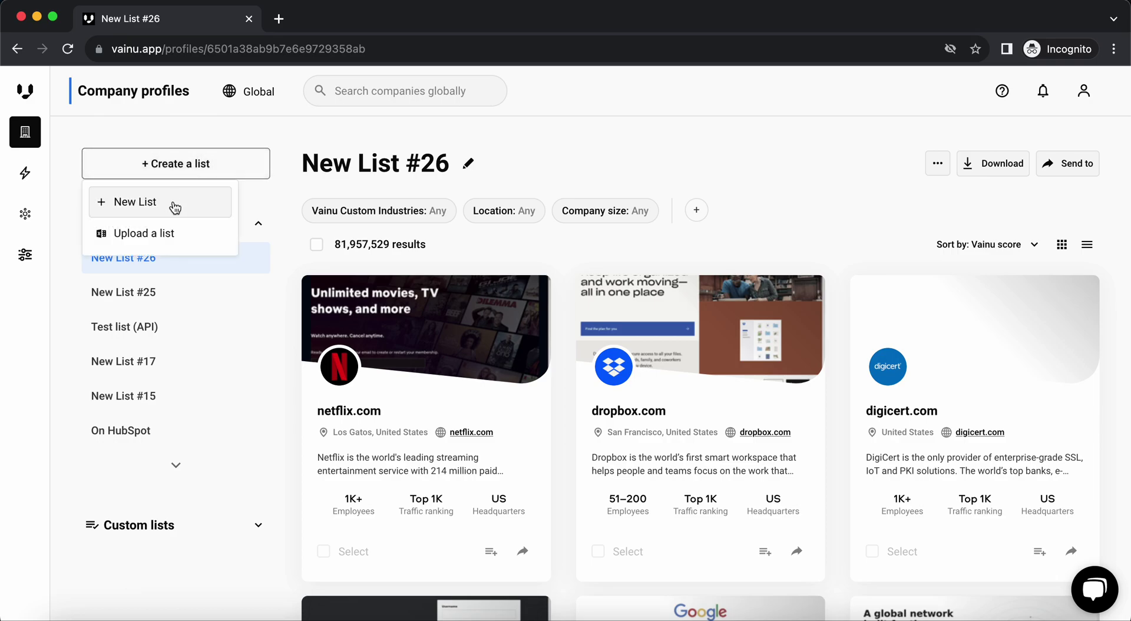
{"action": "left_click", "coordinate": [261, 204]}
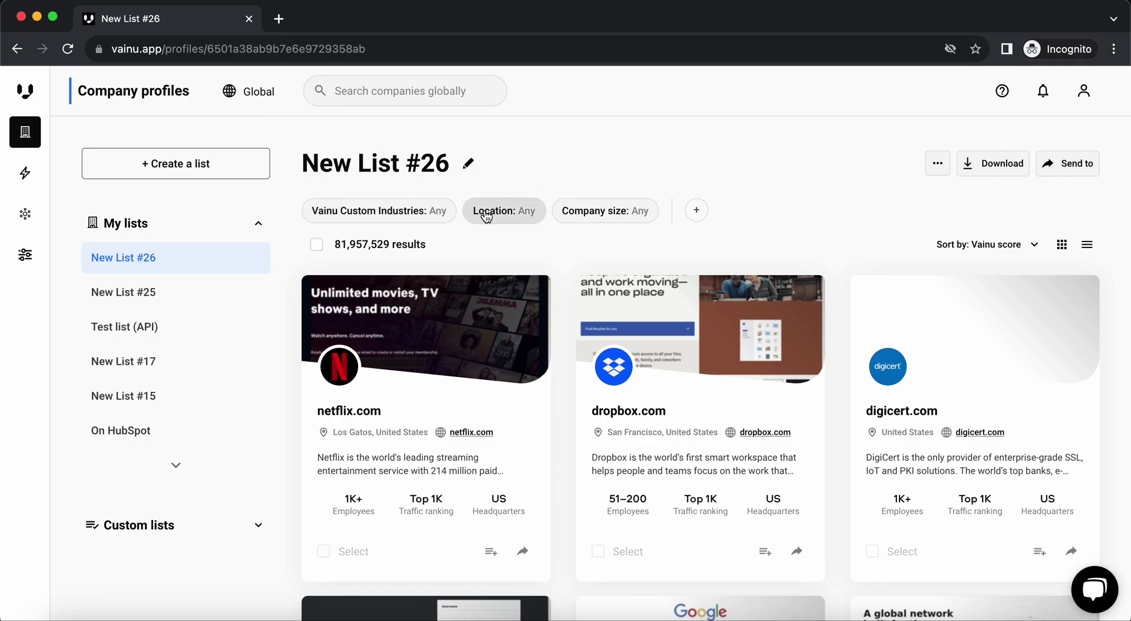
{"action": "left_click", "coordinate": [698, 211]}
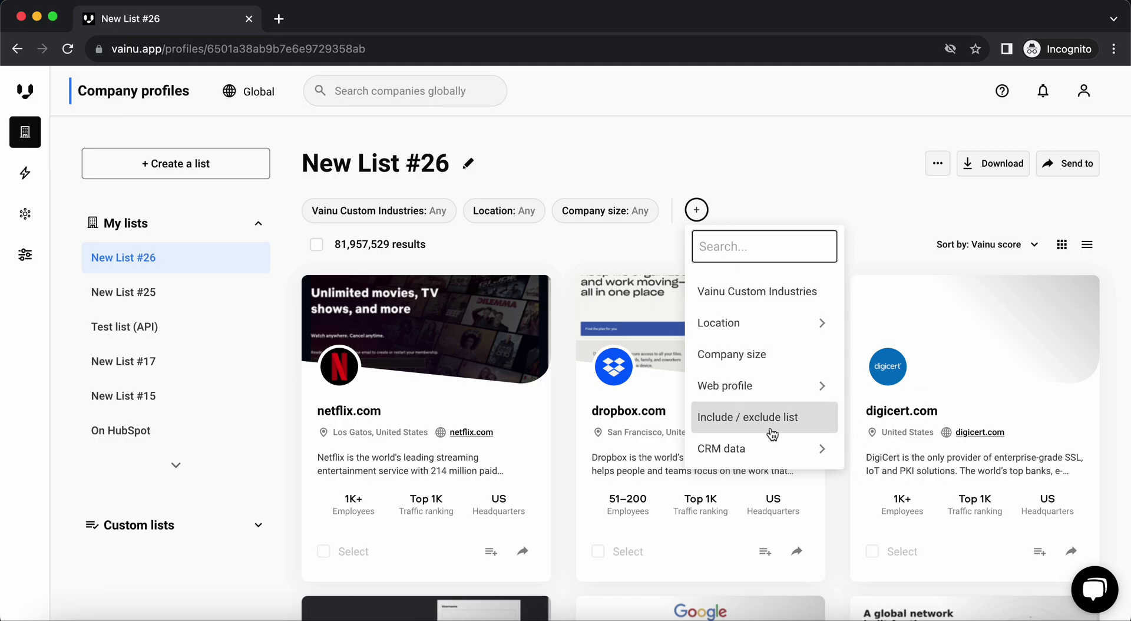
{"action": "mouse_move", "coordinate": [764, 393]}
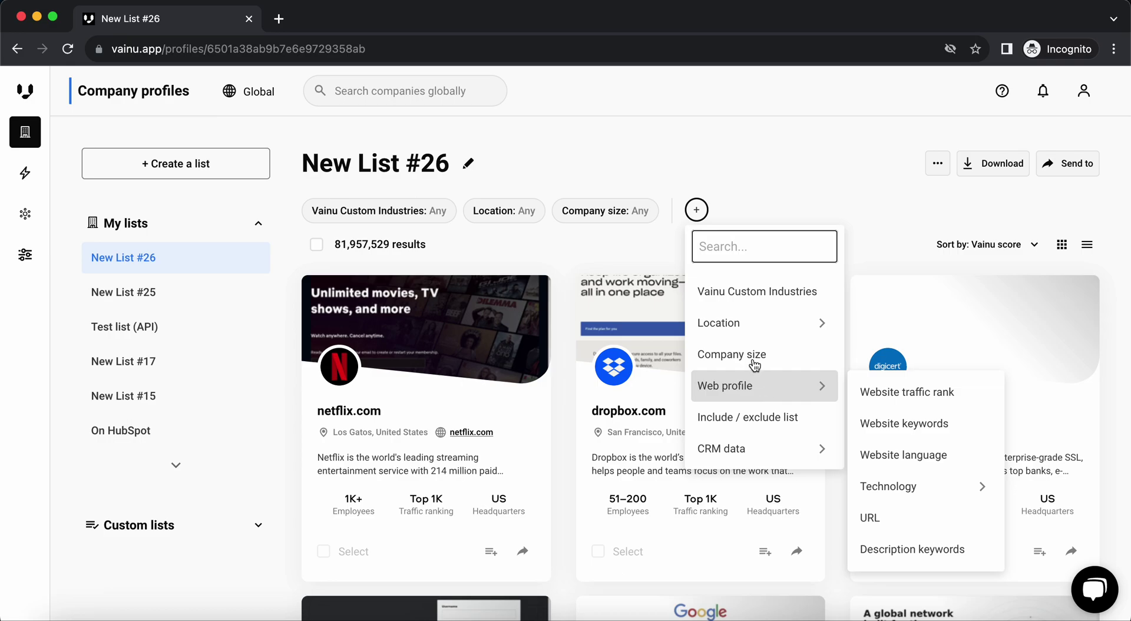
{"action": "left_click", "coordinate": [741, 206]}
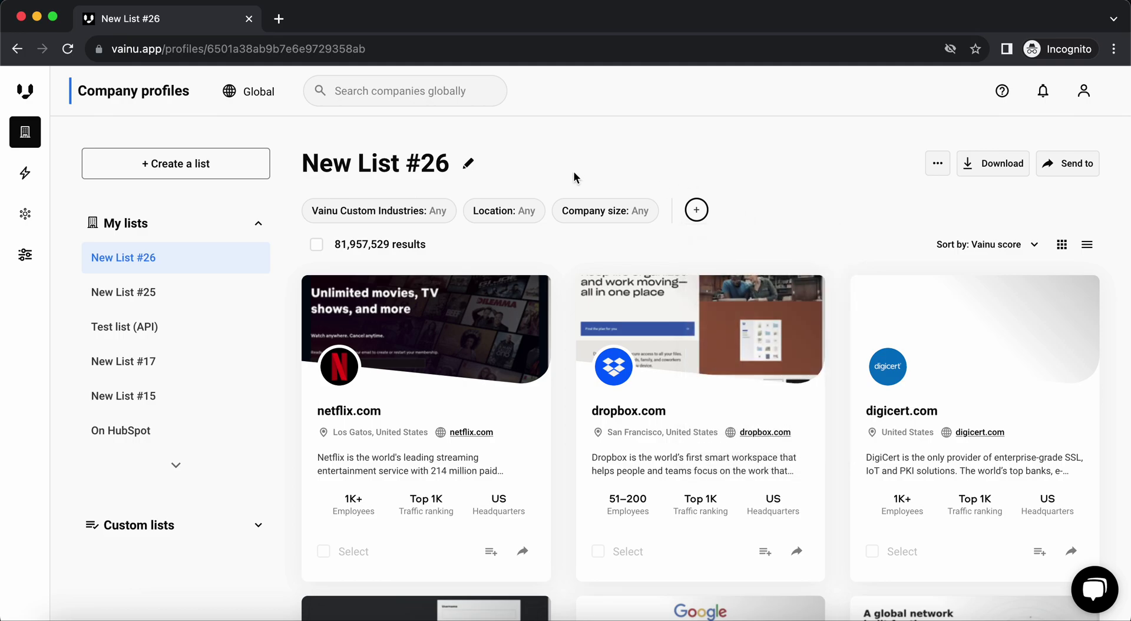
Step: Set the Vainu Custom Industries filter to match Biotechnology, Digital Health or Health Diagnostics
{"action": "left_click", "coordinate": [388, 215]}
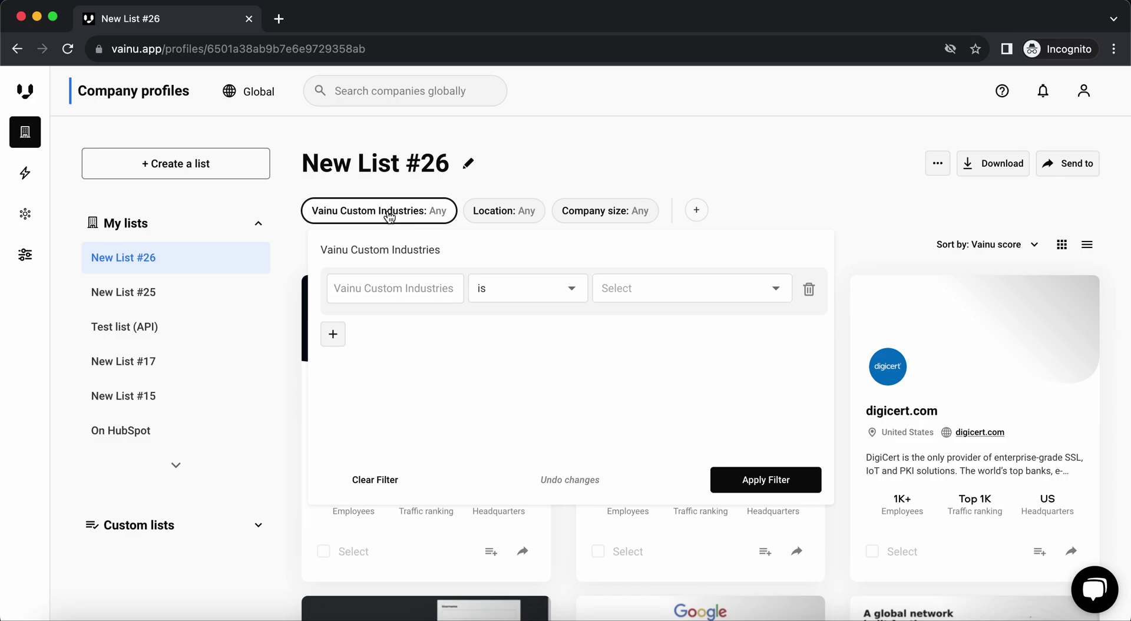
{"action": "left_click", "coordinate": [665, 289]}
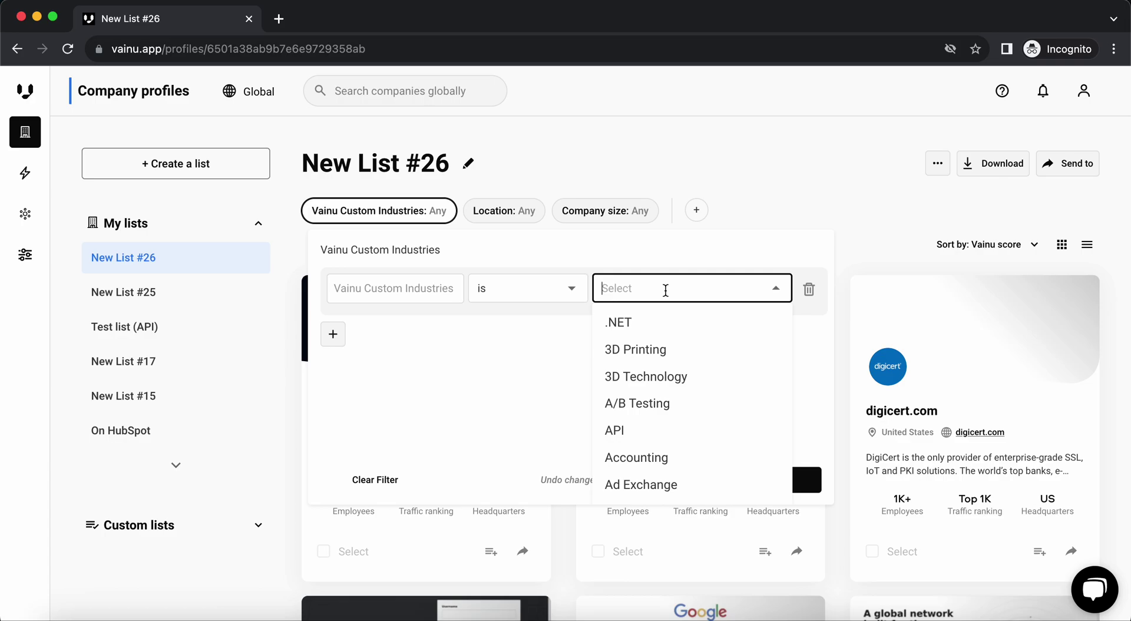
{"action": "type", "text": "biotech"}
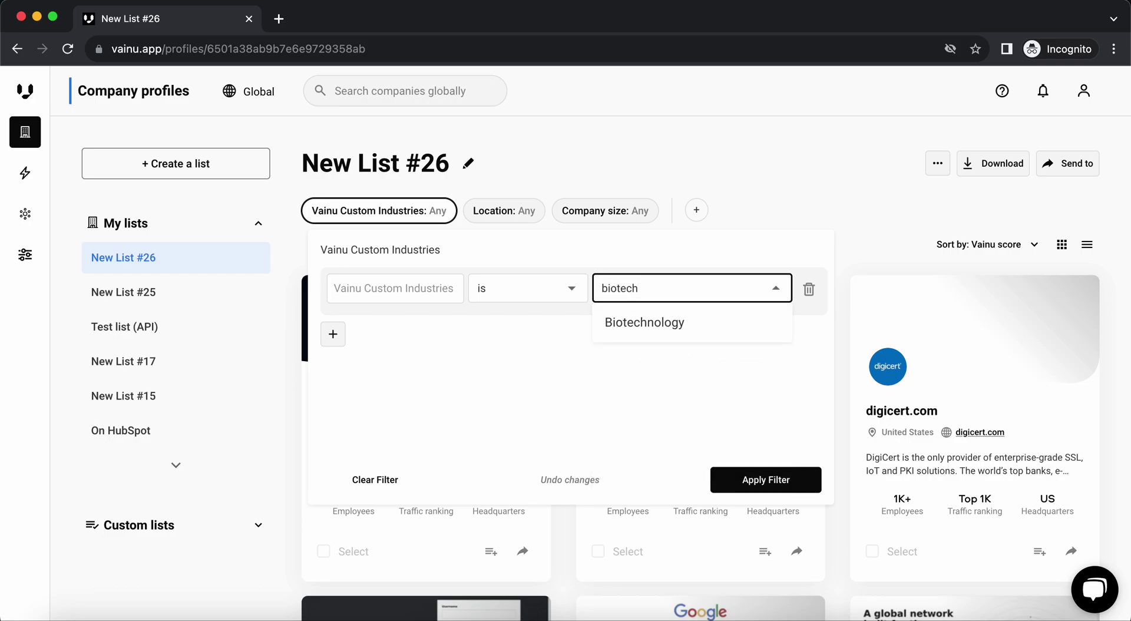
{"action": "left_click", "coordinate": [656, 322]}
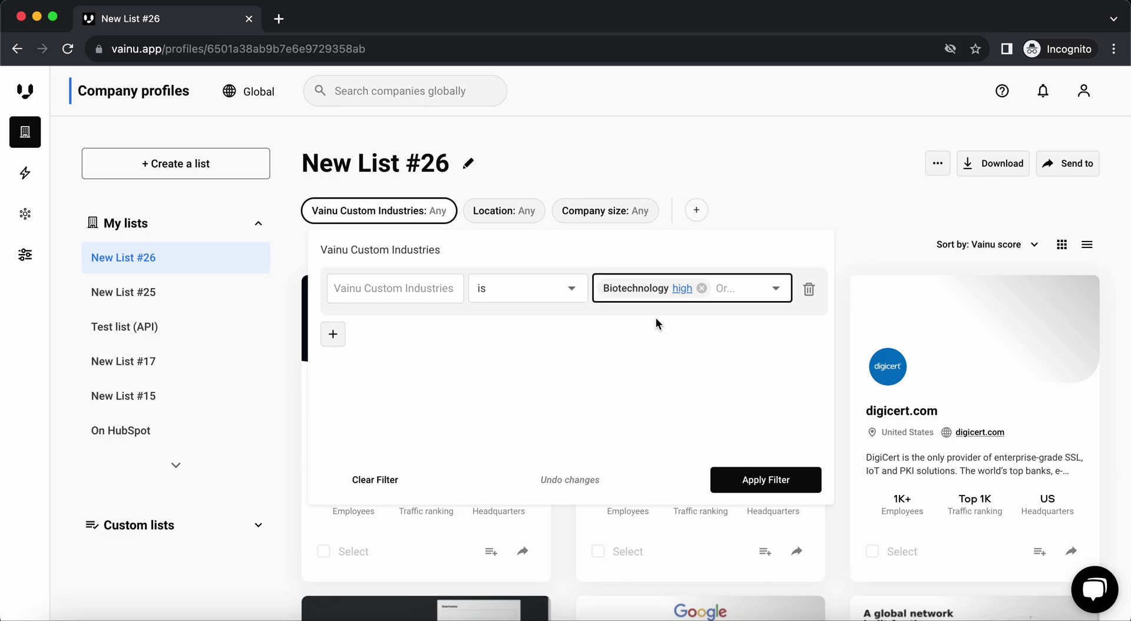
{"action": "type", "text": "digital"}
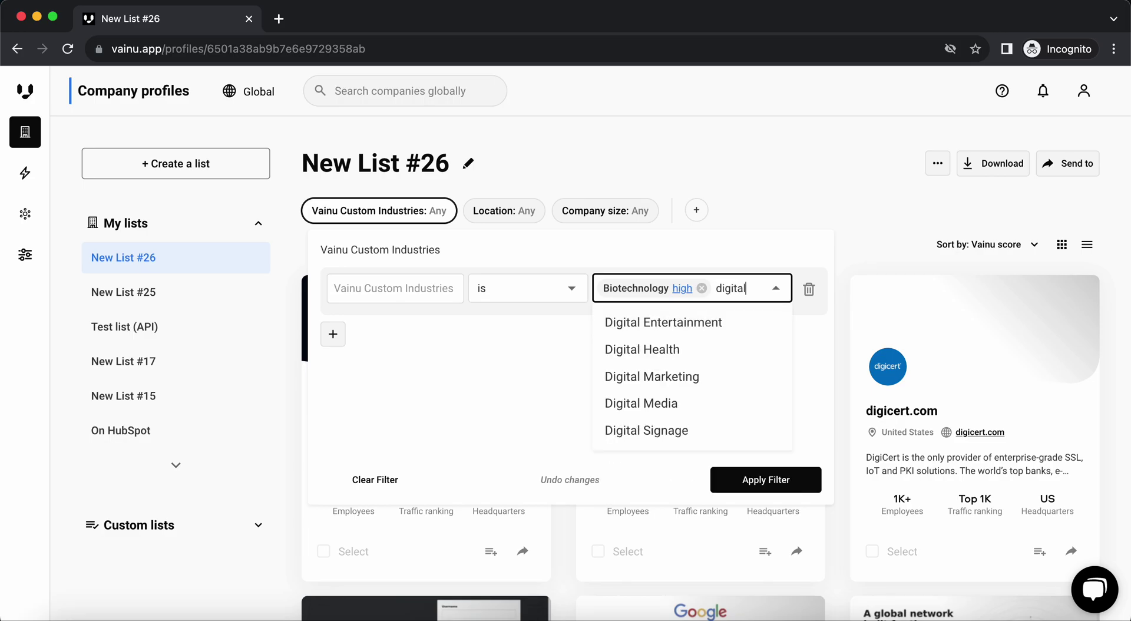
{"action": "left_click", "coordinate": [695, 353]}
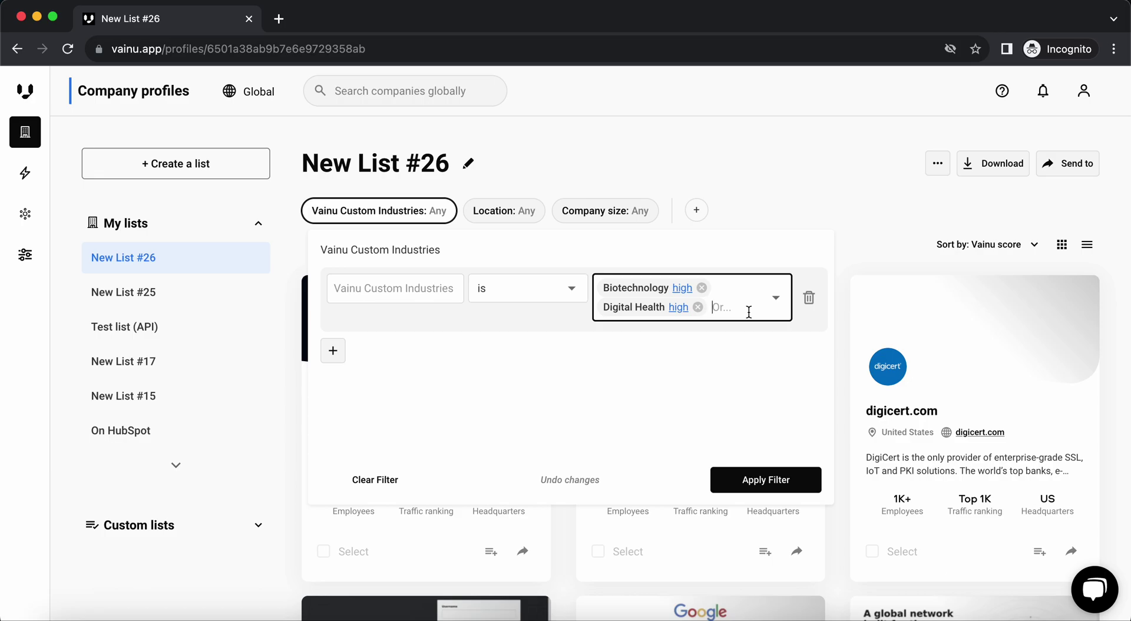
{"action": "type", "text": "health"}
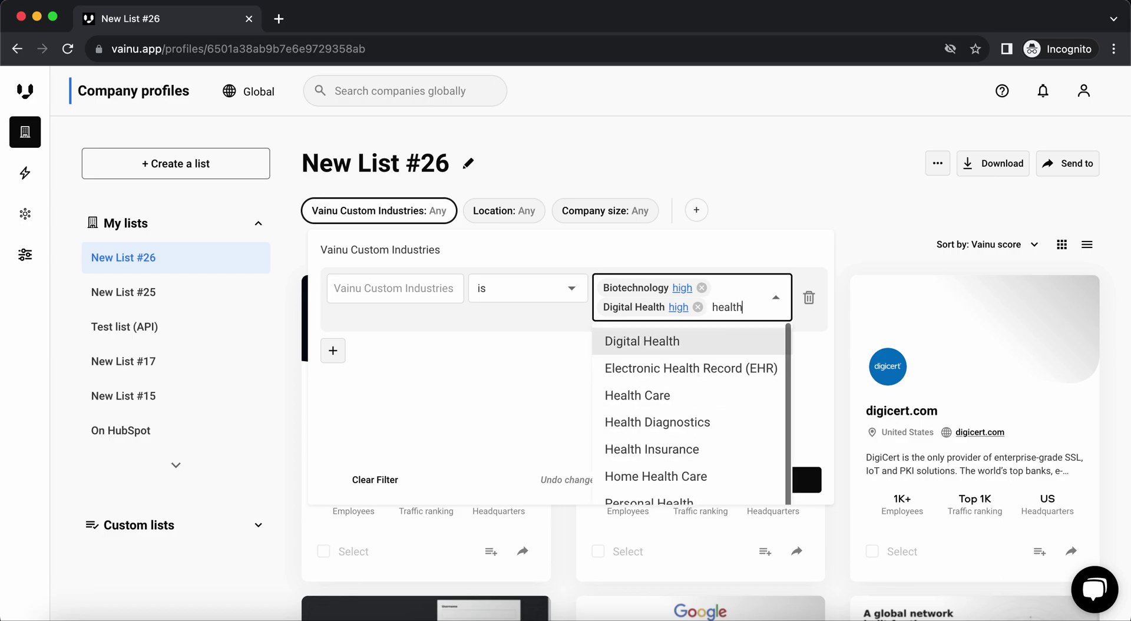
{"action": "left_click", "coordinate": [728, 423]}
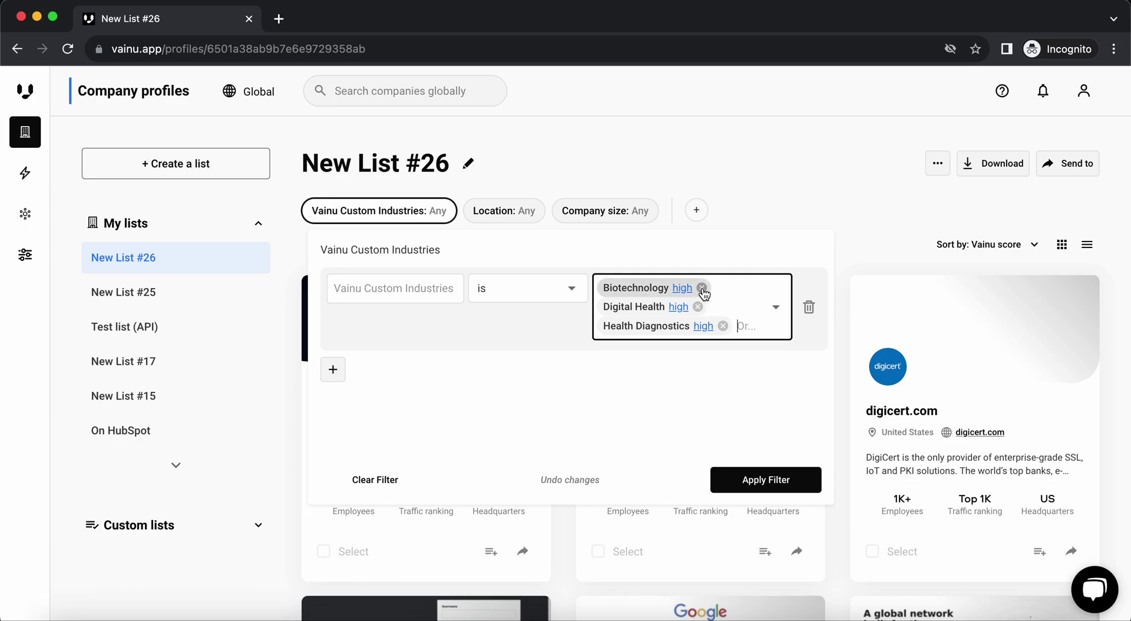
Step: Move Digital Health and Health Diagnostics out of the first industry condition into a second "is" condition, leaving Biotechnology alone in the first
{"action": "left_click", "coordinate": [723, 325]}
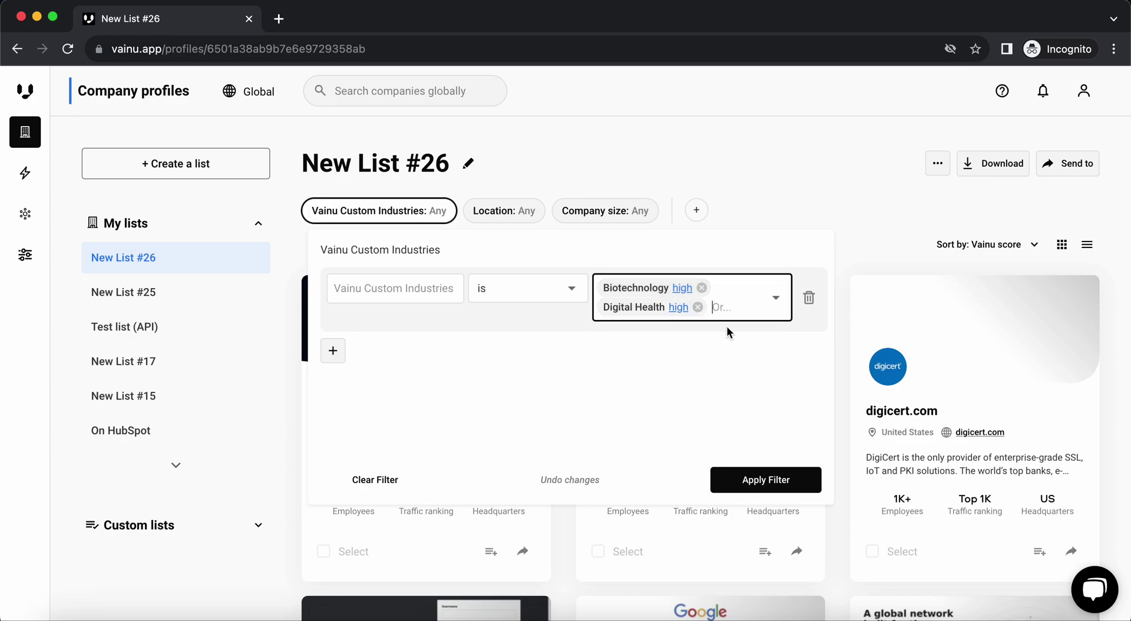
{"action": "left_click", "coordinate": [698, 307]}
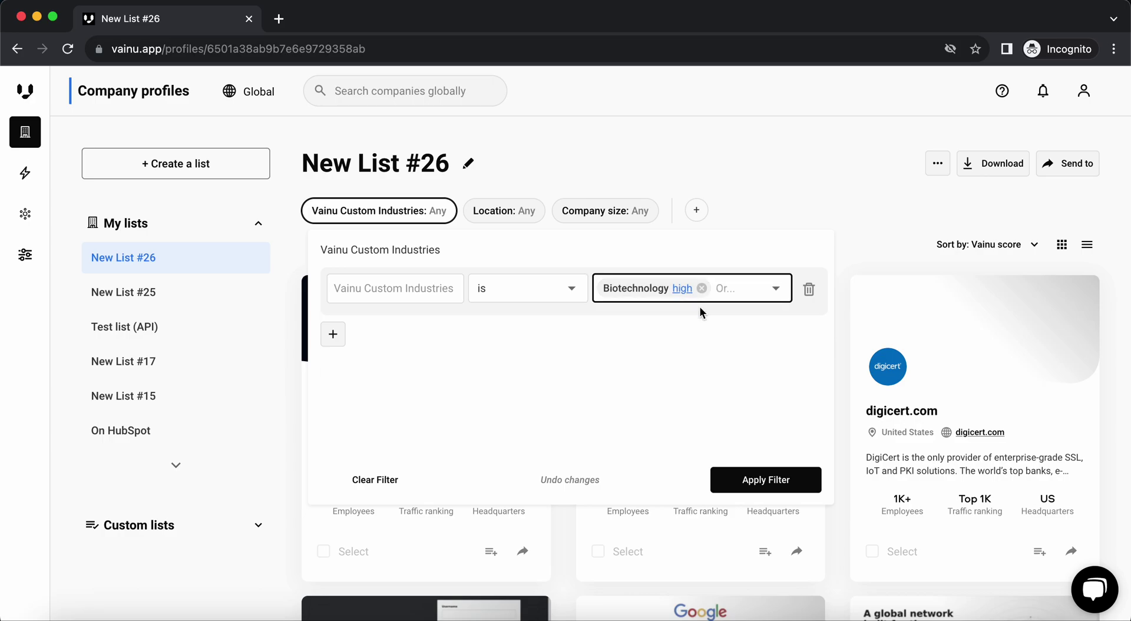
{"action": "left_click", "coordinate": [336, 334]}
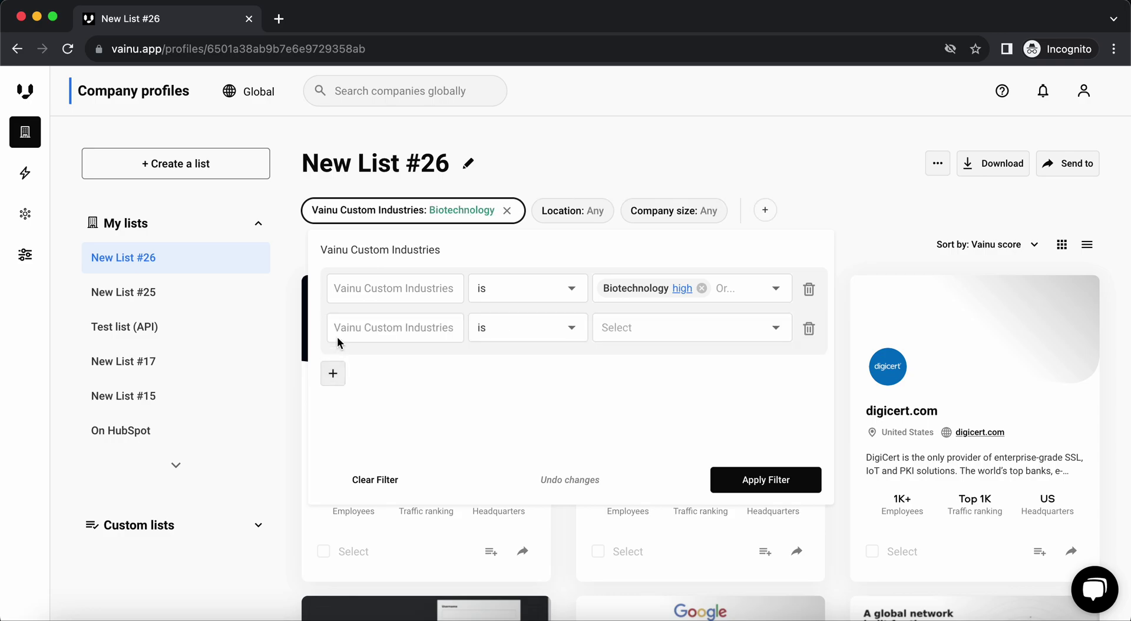
{"action": "left_click", "coordinate": [636, 327]}
{"action": "type", "text": "digital"}
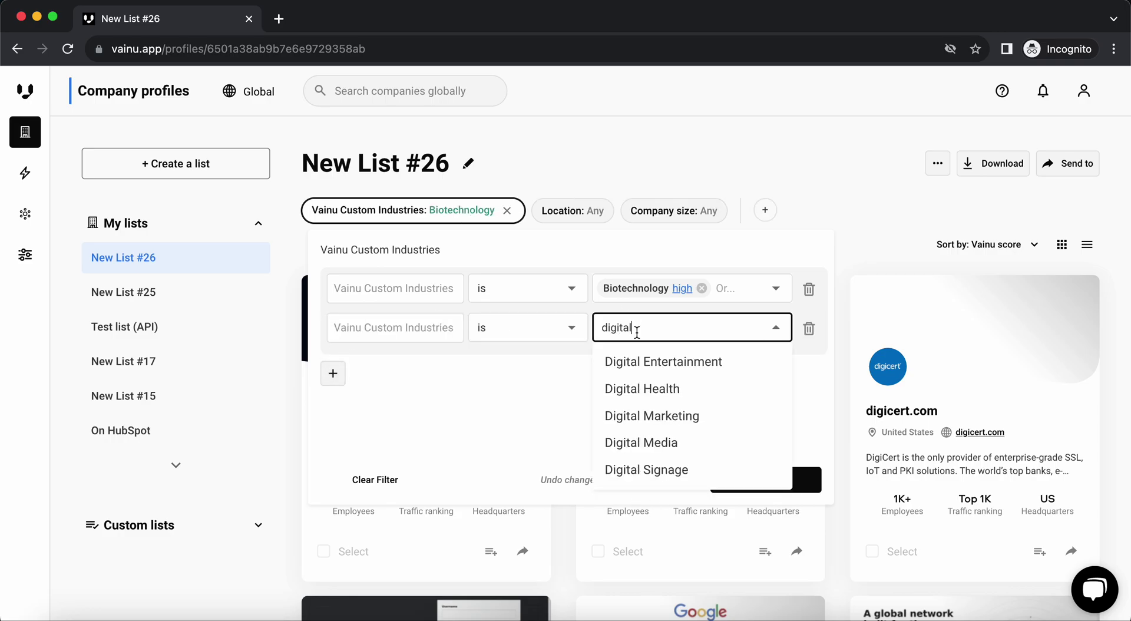
{"action": "left_click", "coordinate": [654, 386]}
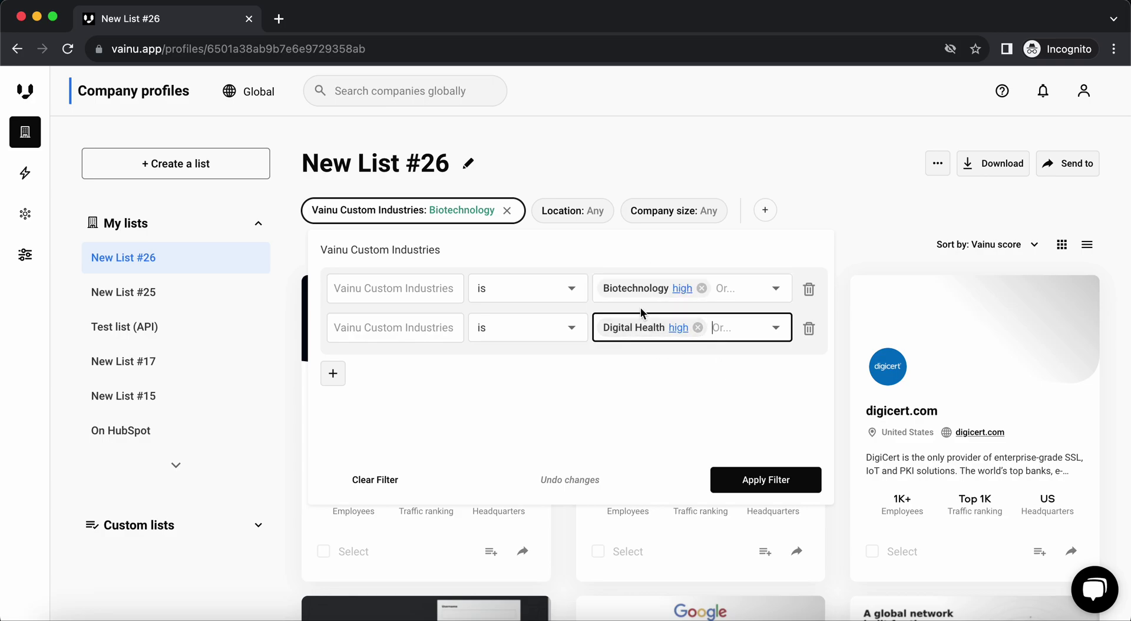
{"action": "type", "text": "health"}
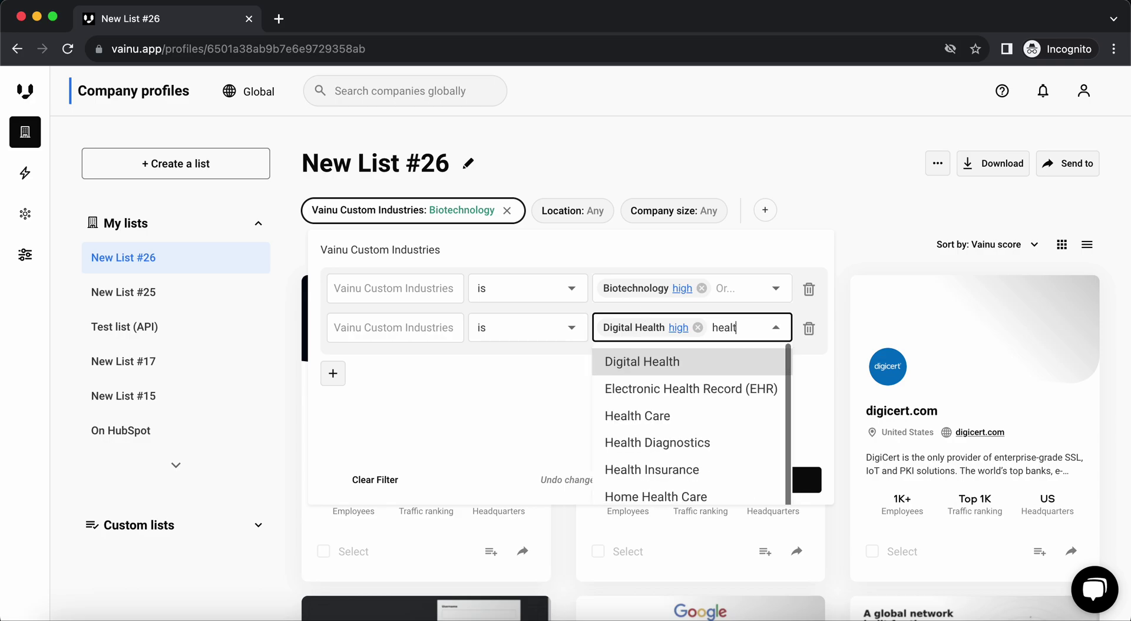
{"action": "left_click", "coordinate": [672, 442]}
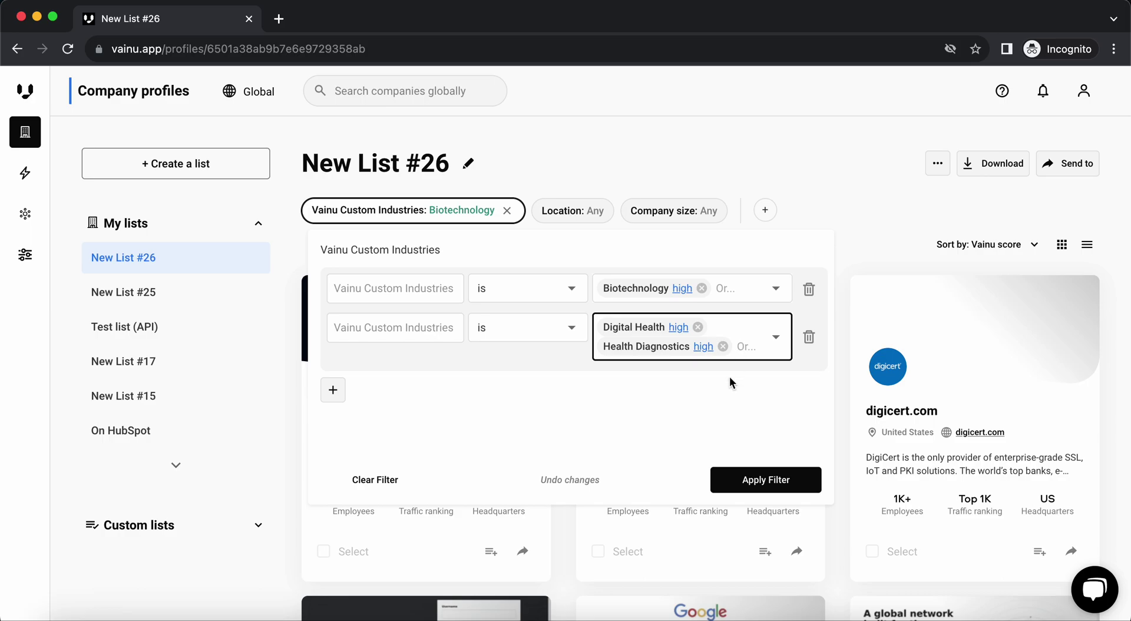
Step: Add a third industry condition that excludes Health Care using "is not", and expand the second condition's selected industries
{"action": "left_click", "coordinate": [333, 390]}
{"action": "left_click", "coordinate": [332, 372]}
{"action": "left_click", "coordinate": [527, 365]}
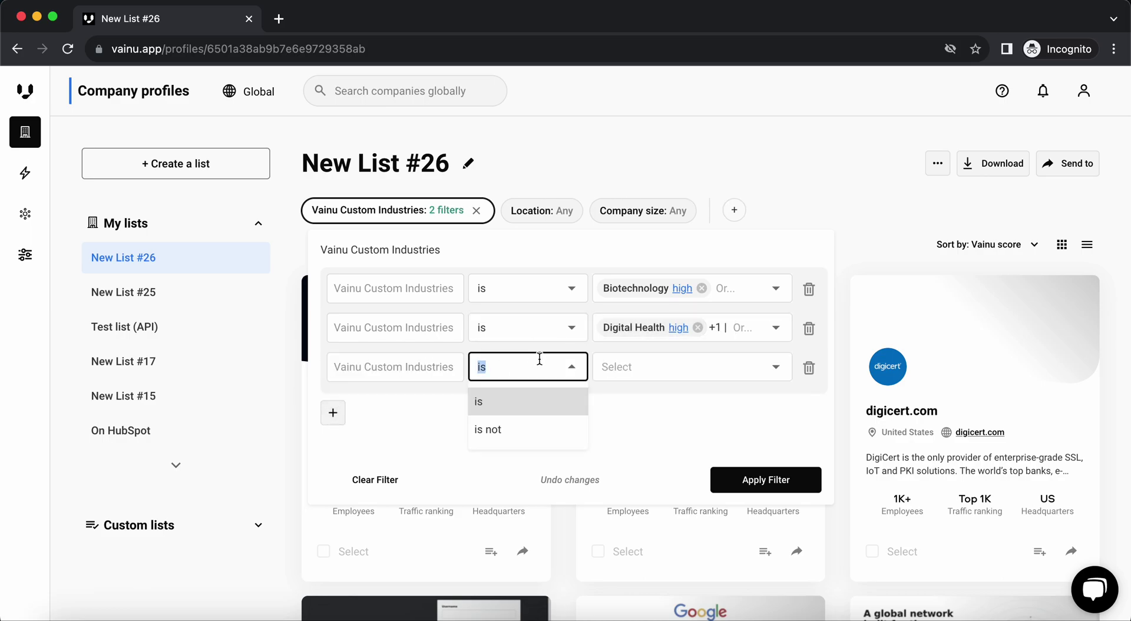
{"action": "left_click", "coordinate": [555, 433]}
{"action": "left_click", "coordinate": [663, 364]}
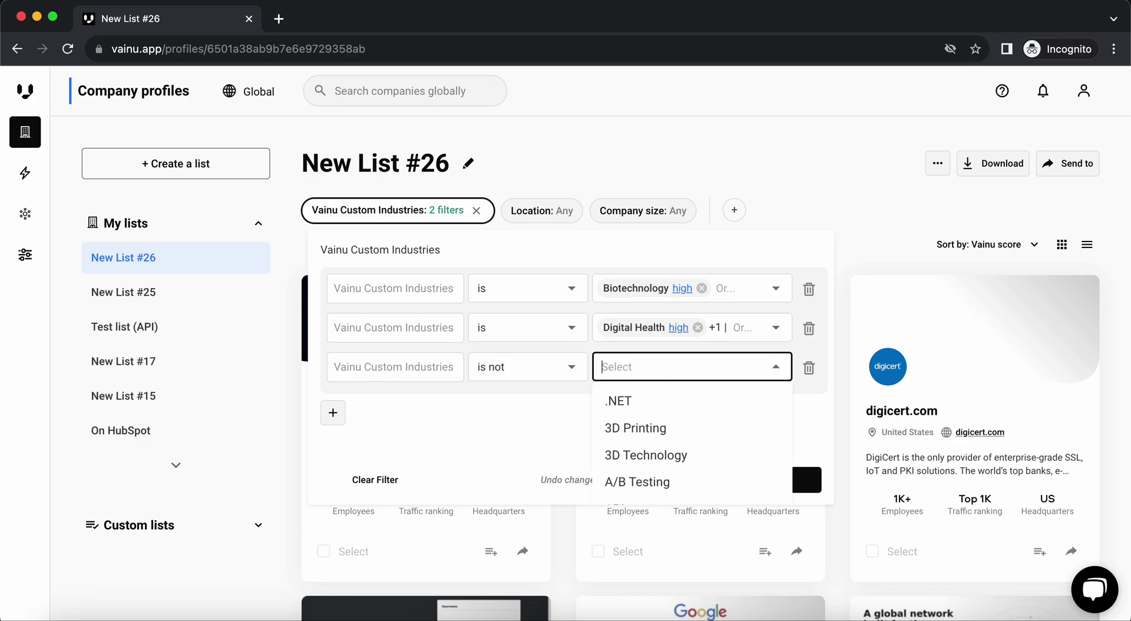
{"action": "type", "text": "health"}
{"action": "left_click", "coordinate": [690, 451]}
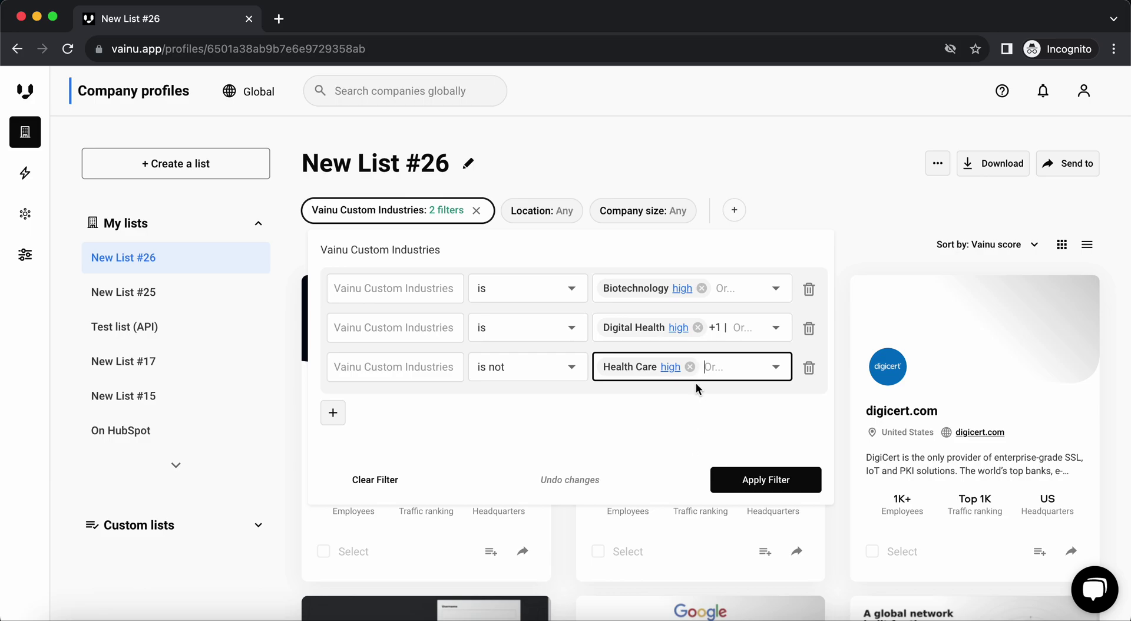
{"action": "left_click", "coordinate": [718, 328]}
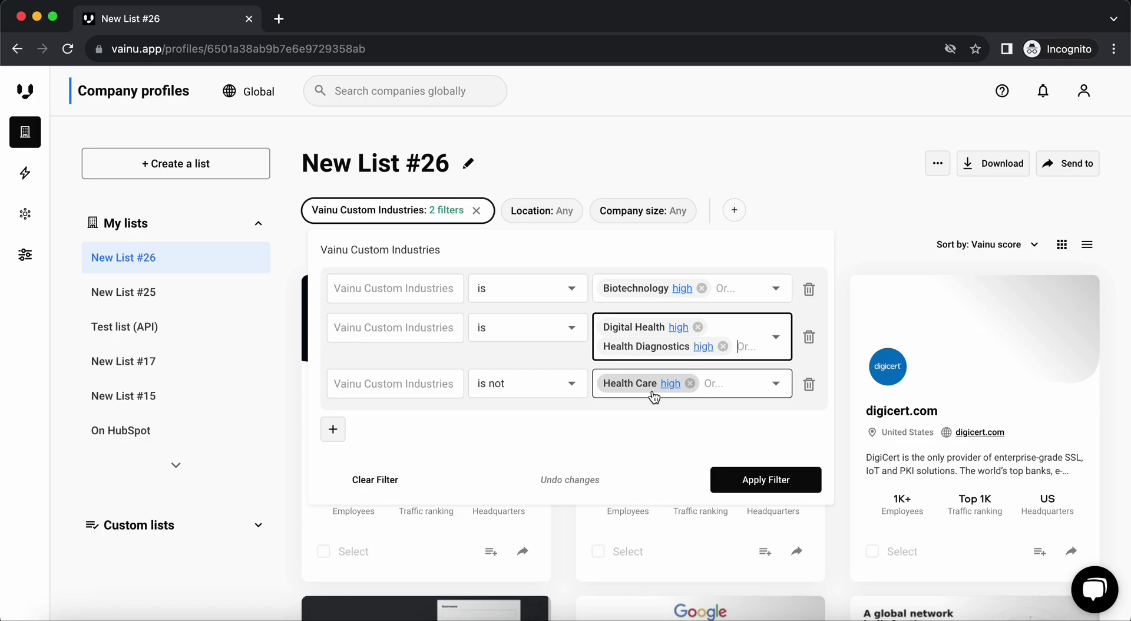
Step: Try minimum confidence scores of 71% and 40% for Biotechnology, and reset the score to High
{"action": "left_click", "coordinate": [683, 289]}
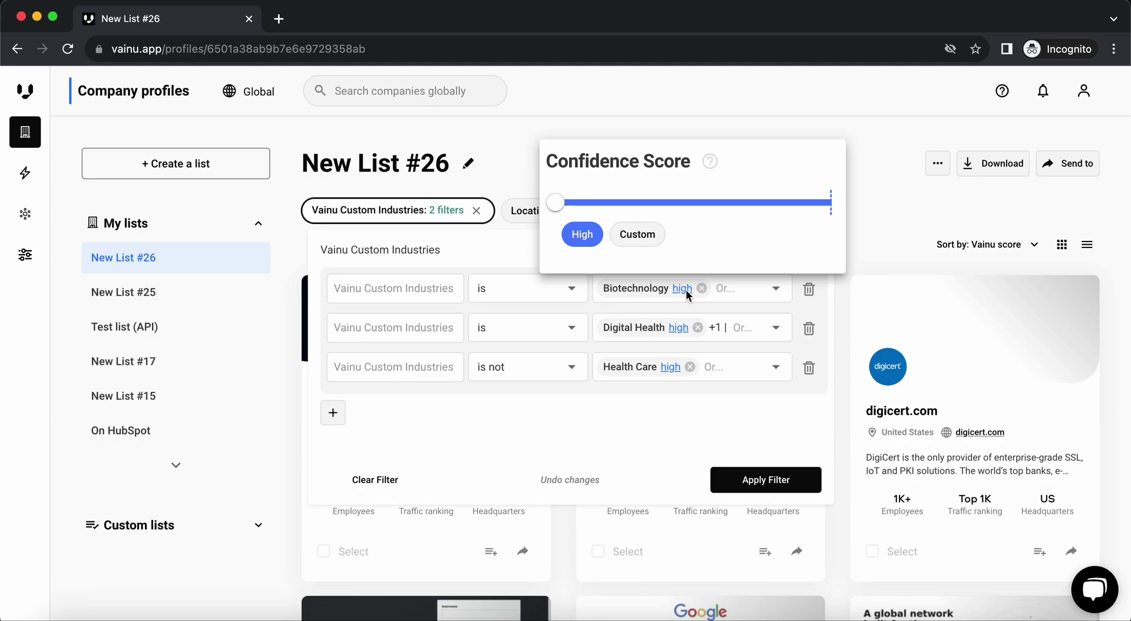
{"action": "left_click_drag", "start_coordinate": [556, 203], "coordinate": [753, 210]}
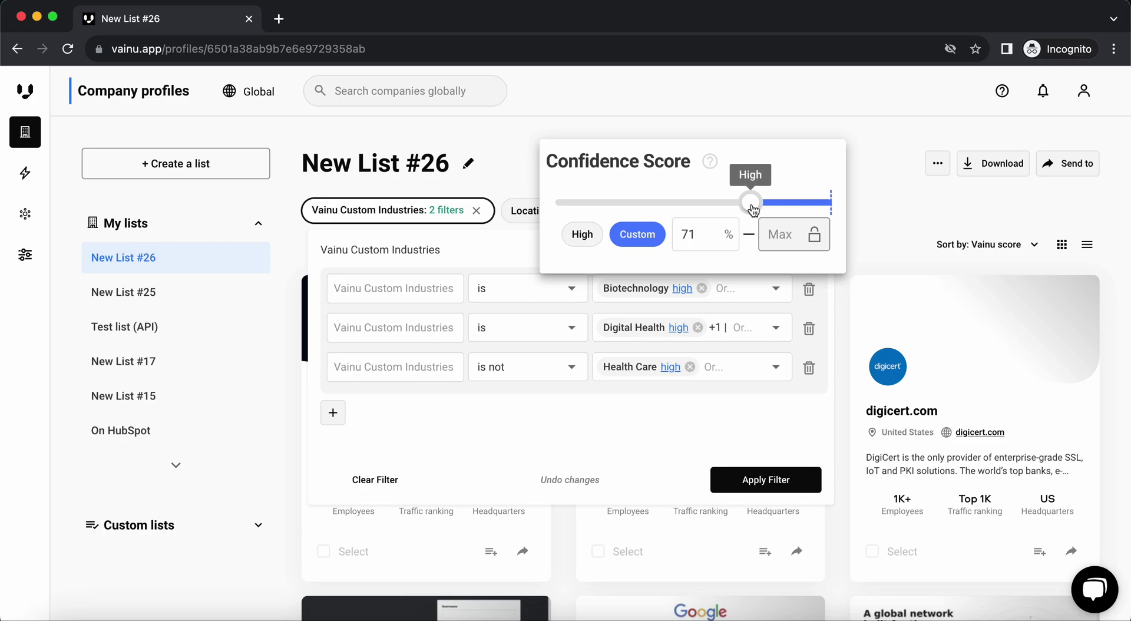
{"action": "left_click_drag", "start_coordinate": [753, 207], "coordinate": [667, 207]}
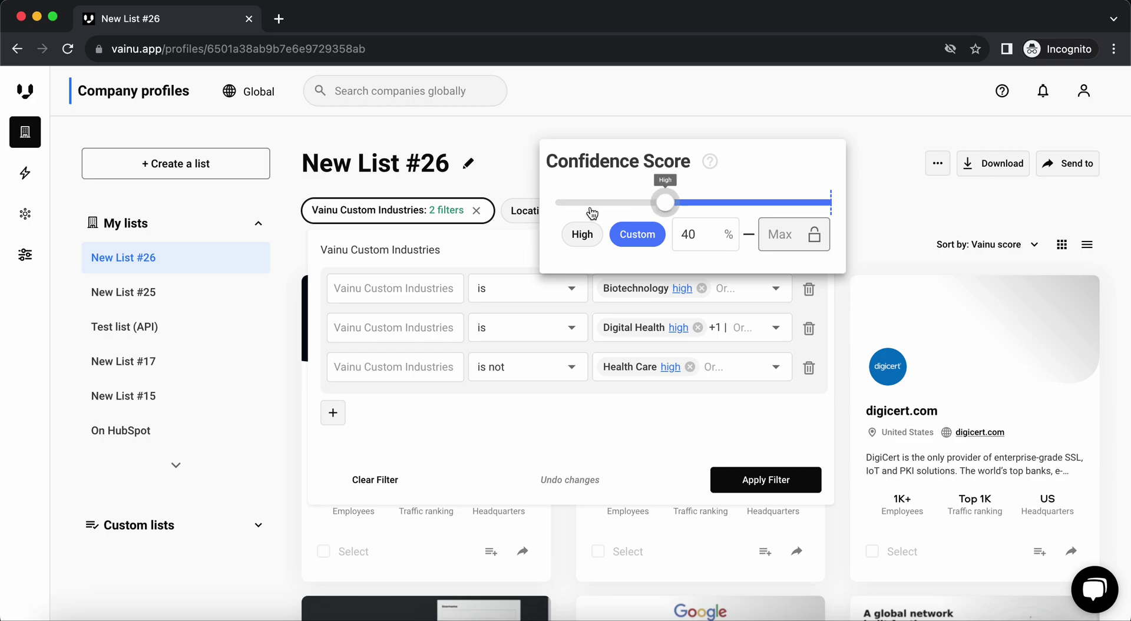
{"action": "left_click", "coordinate": [578, 232]}
Step: Try minimum confidence scores of 13% and 75% for Biotechnology, reset the score to High and close the score settings
{"action": "mouse_move", "coordinate": [563, 210]}
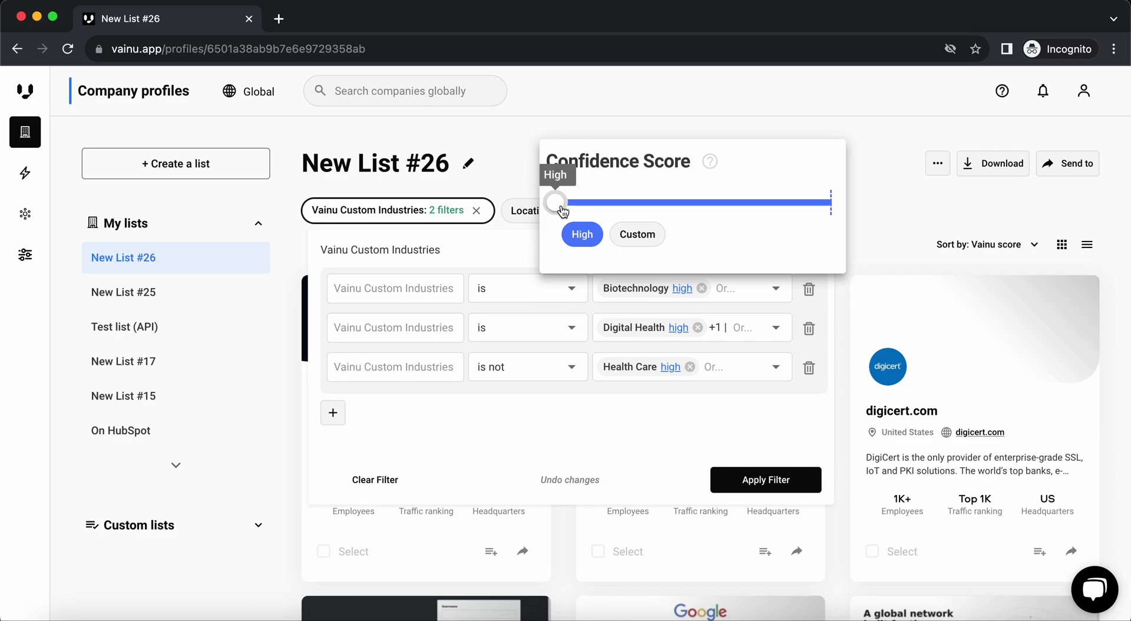
{"action": "left_click_drag", "start_coordinate": [562, 210], "coordinate": [592, 214]}
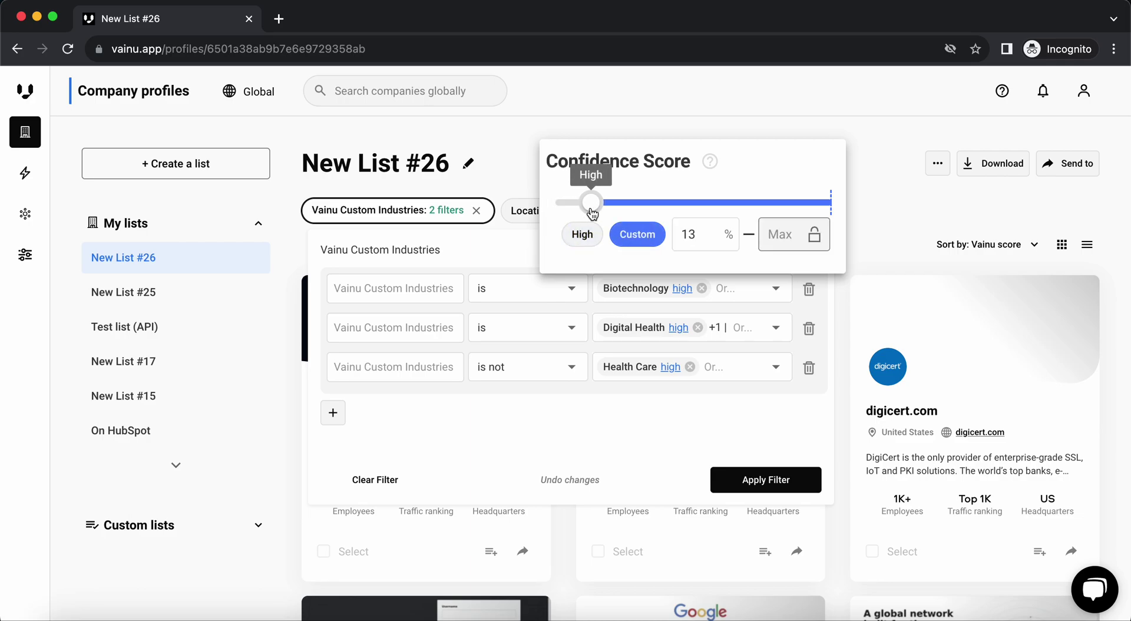
{"action": "left_click_drag", "start_coordinate": [592, 213], "coordinate": [763, 203]}
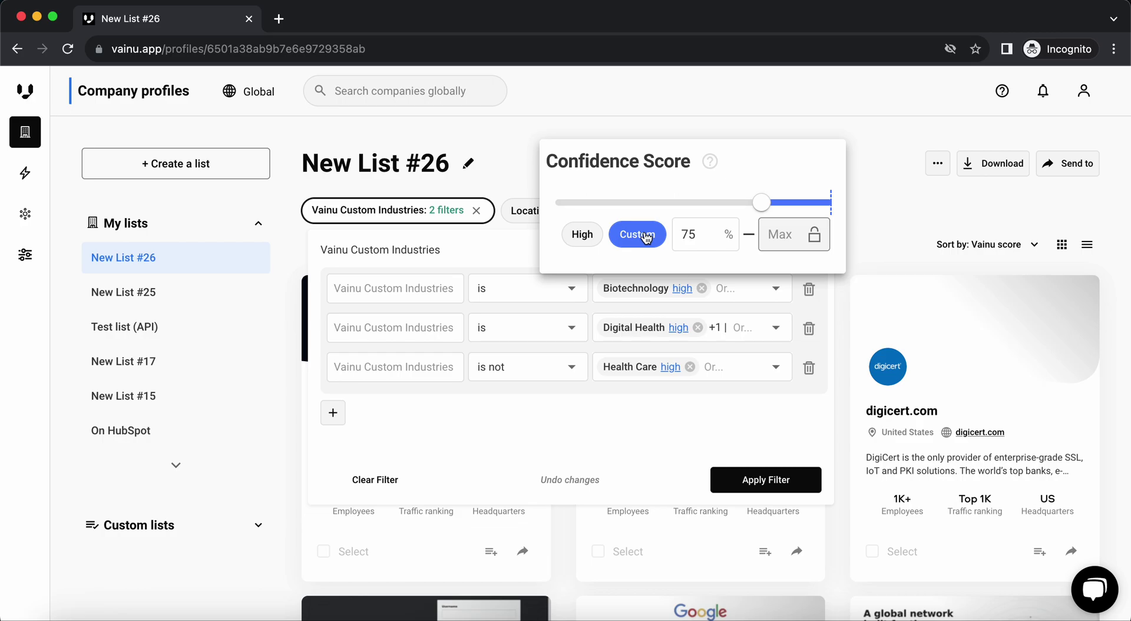
{"action": "left_click", "coordinate": [578, 235]}
{"action": "left_click", "coordinate": [497, 242]}
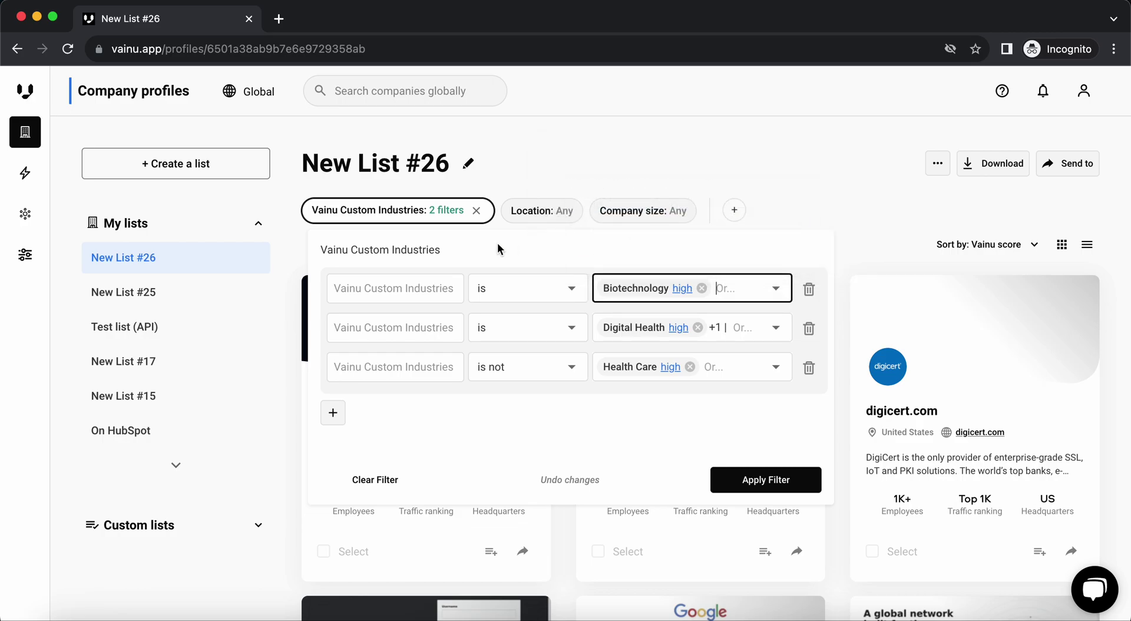
Step: Delete all three conditions from the Vainu Custom Industries filter
{"action": "left_click", "coordinate": [809, 367]}
{"action": "left_click", "coordinate": [808, 328]}
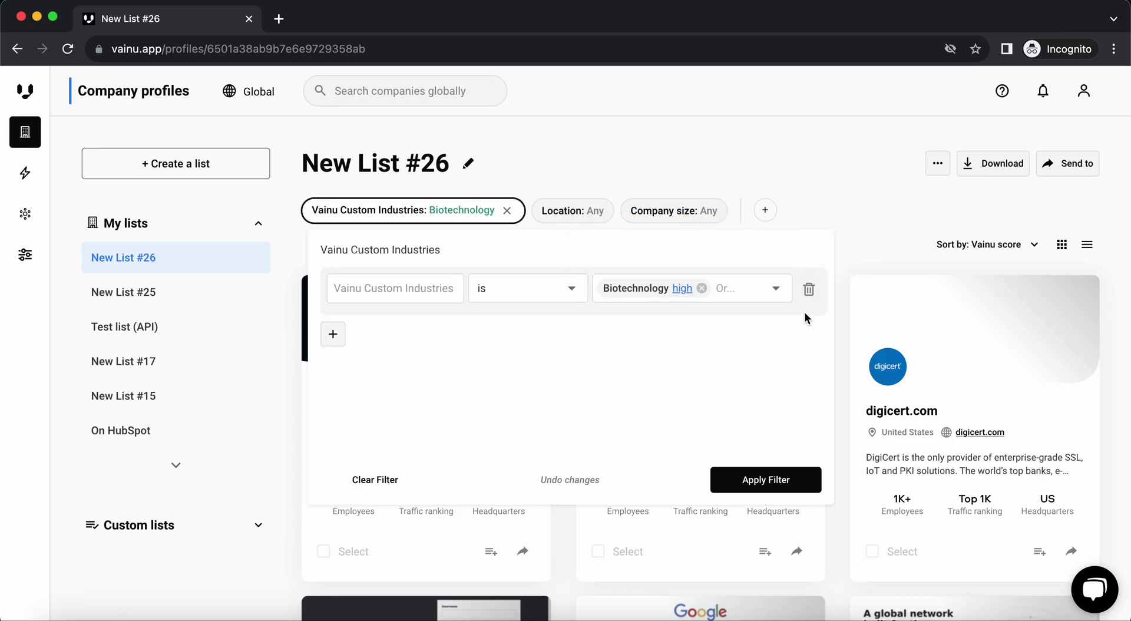
{"action": "left_click", "coordinate": [808, 289]}
Step: Clear the Vainu Custom Industries filter and add a condition to the Location filter that the country is Italy
{"action": "left_click", "coordinate": [498, 219]}
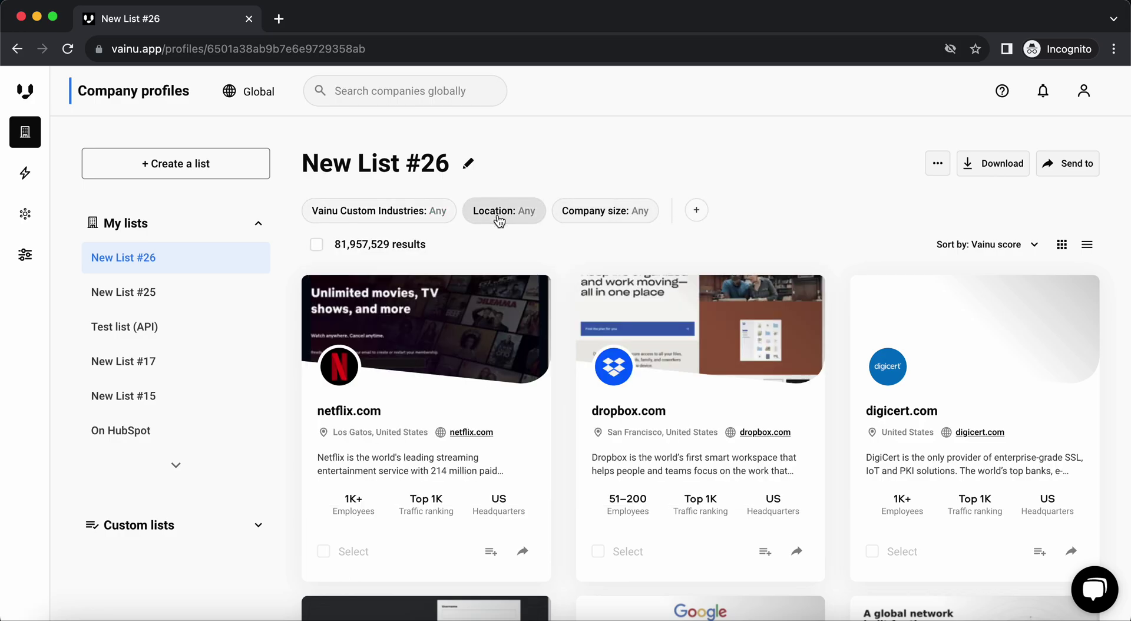
{"action": "left_click", "coordinate": [499, 219]}
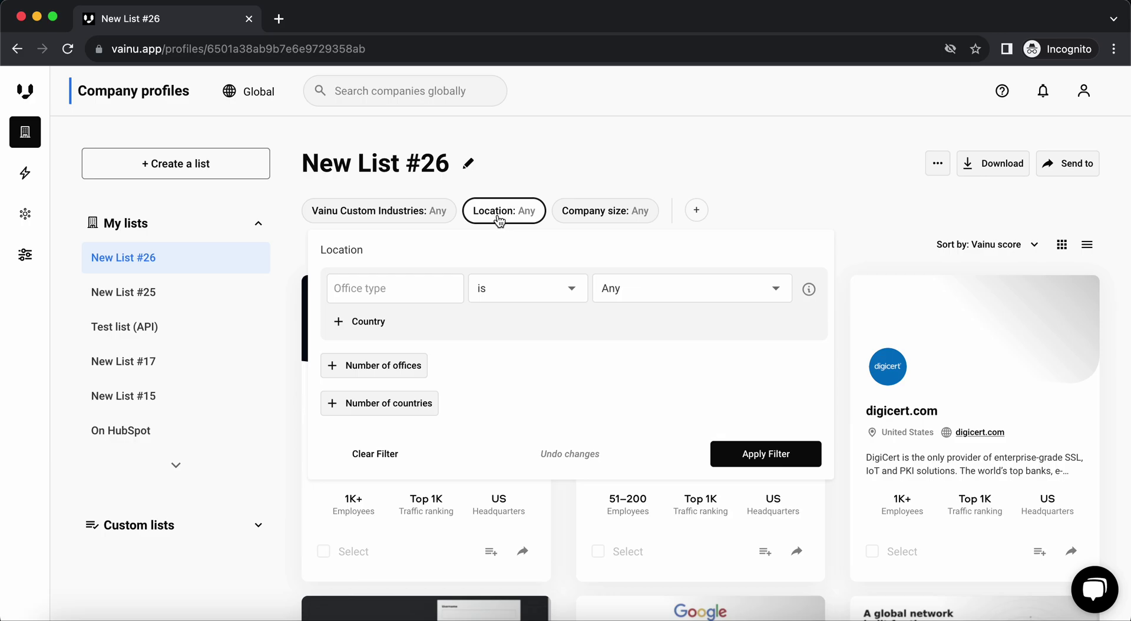
{"action": "left_click", "coordinate": [645, 290]}
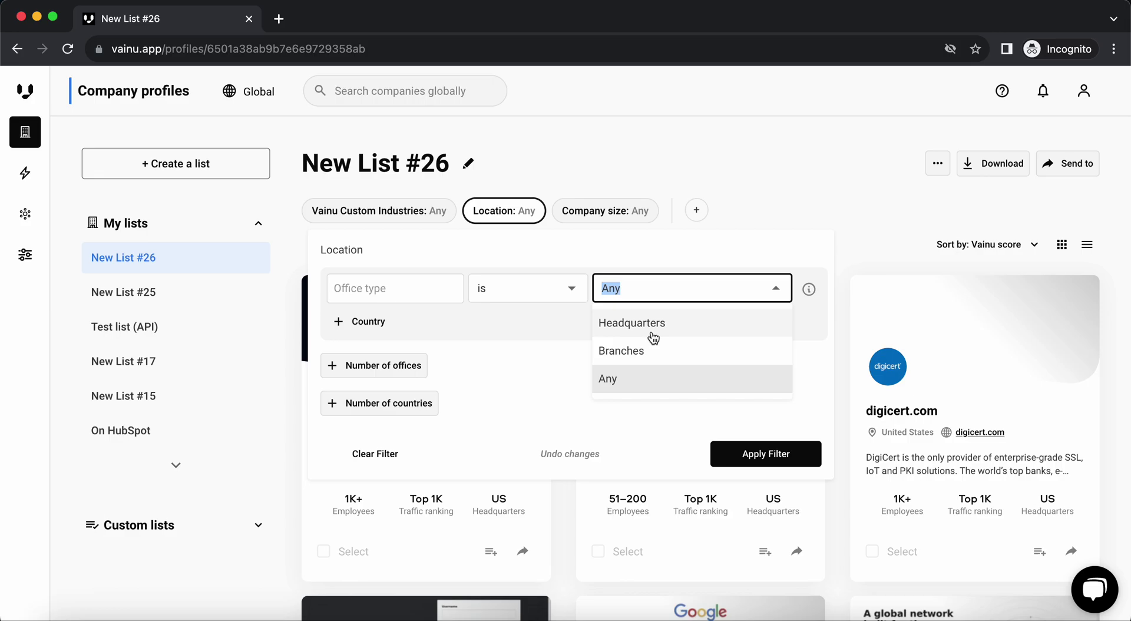
{"action": "left_click", "coordinate": [578, 317]}
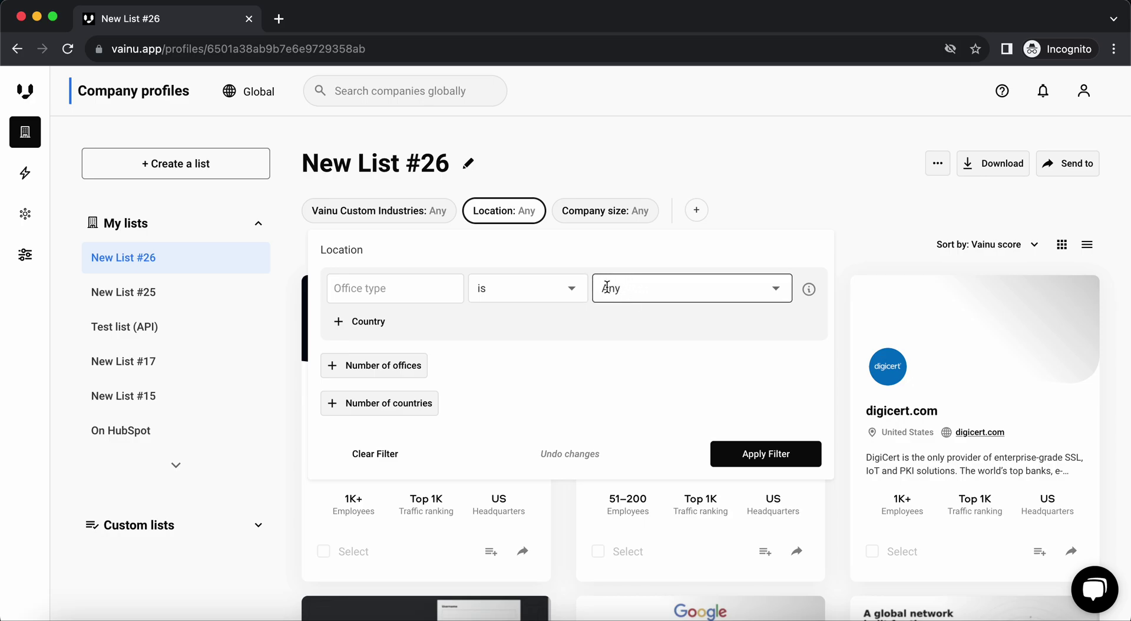
{"action": "left_click", "coordinate": [376, 323]}
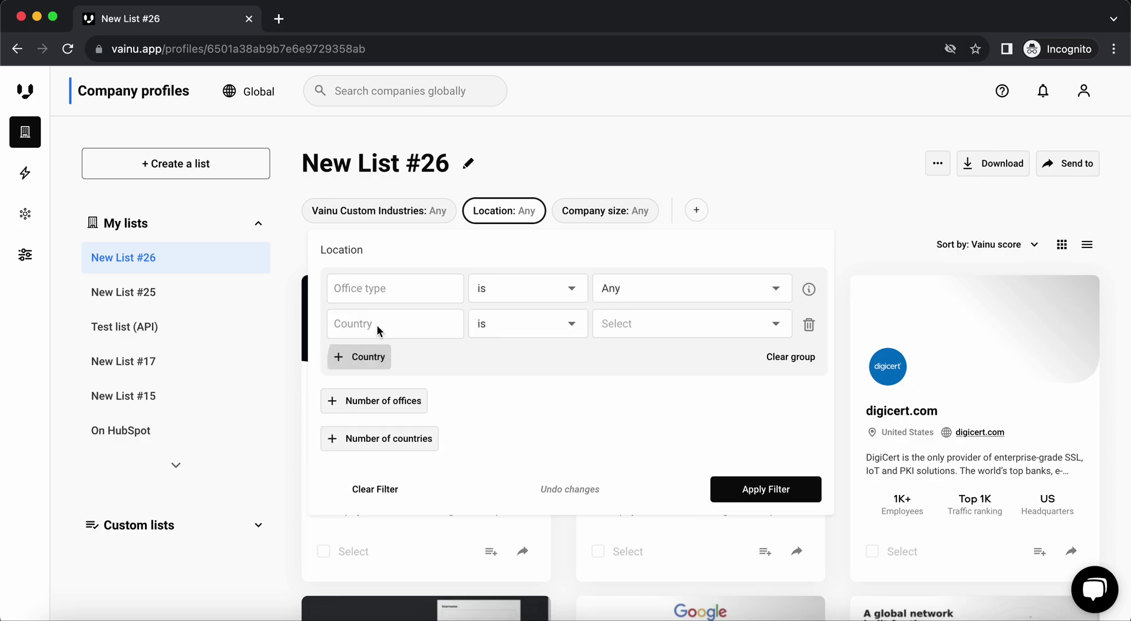
{"action": "left_click", "coordinate": [647, 318]}
{"action": "type", "text": "Italy"}
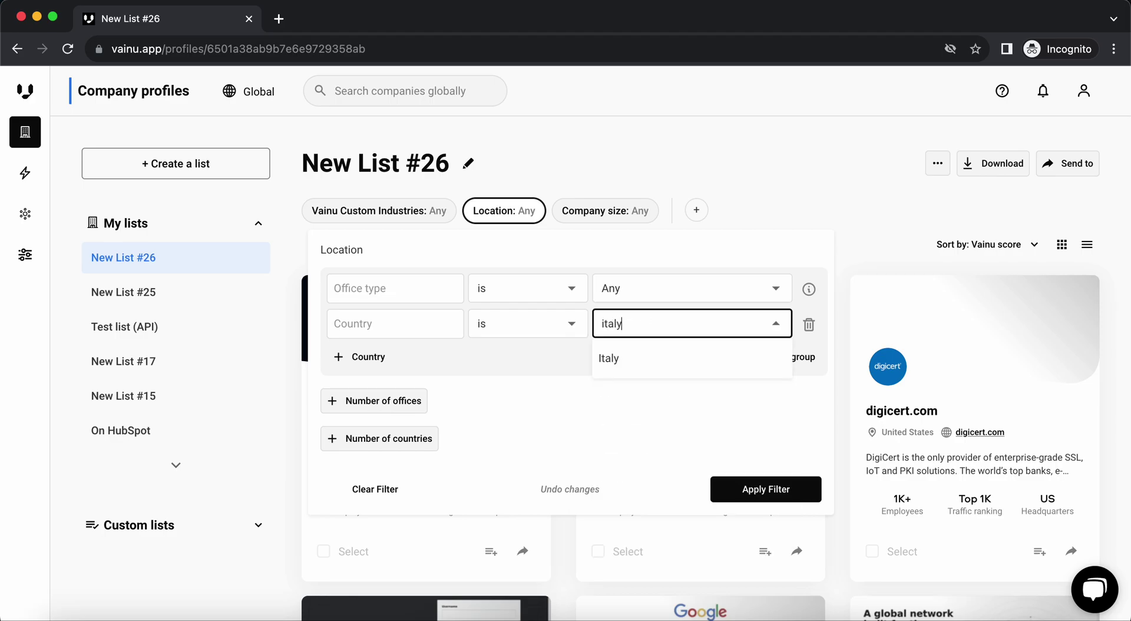
{"action": "left_click", "coordinate": [608, 357]}
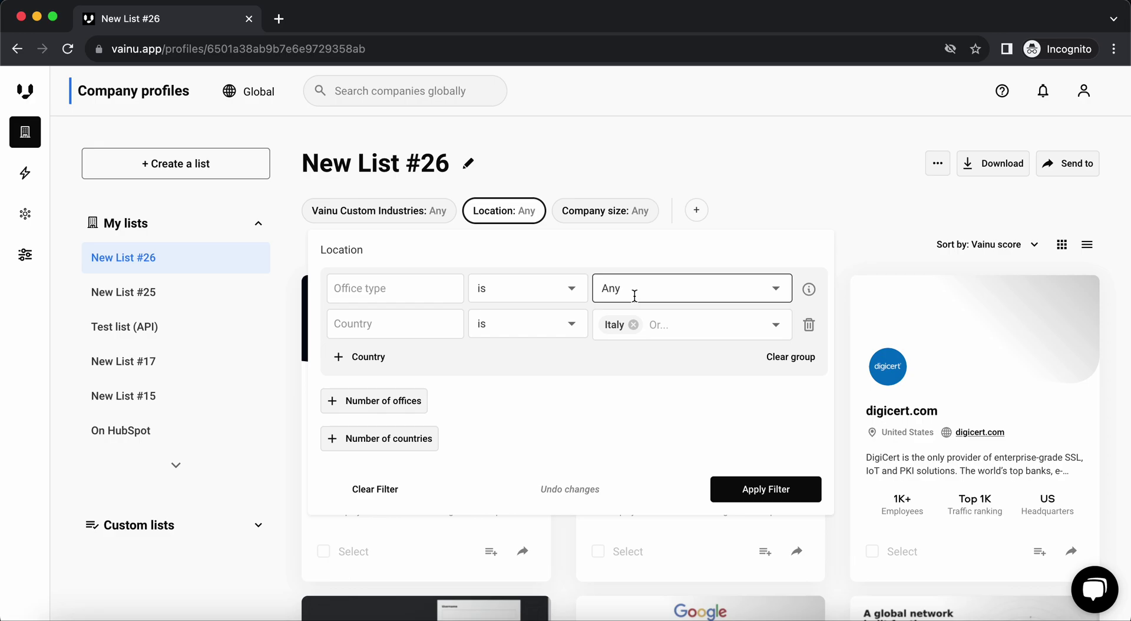
Step: Set the Location filter's office type to Headquarters and add France to its country condition
{"action": "left_click", "coordinate": [776, 289]}
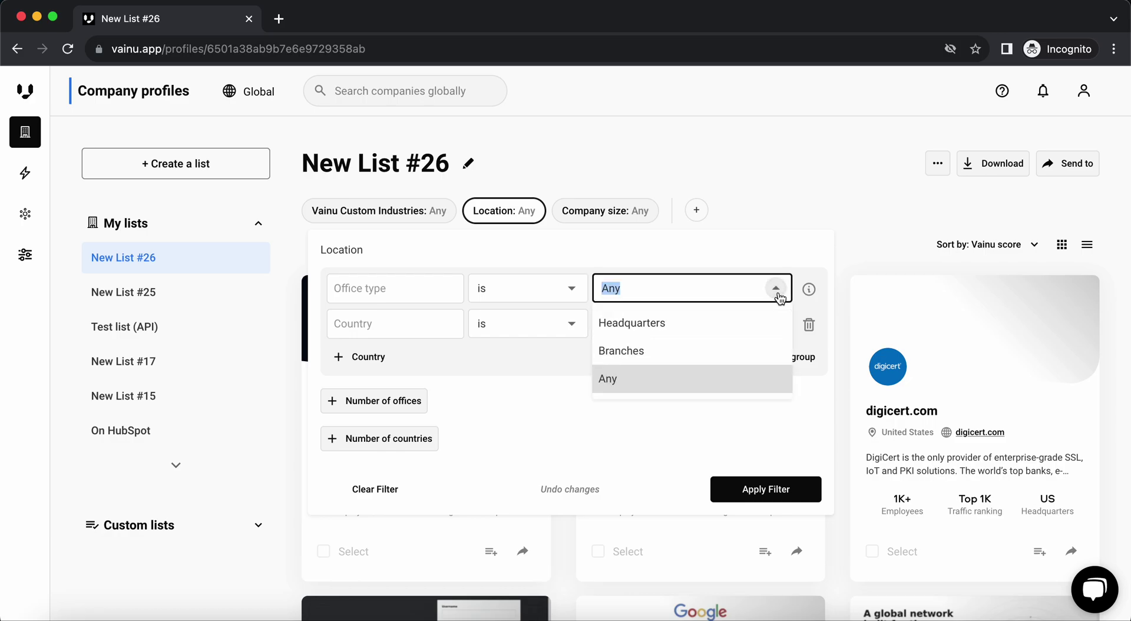
{"action": "left_click", "coordinate": [718, 320]}
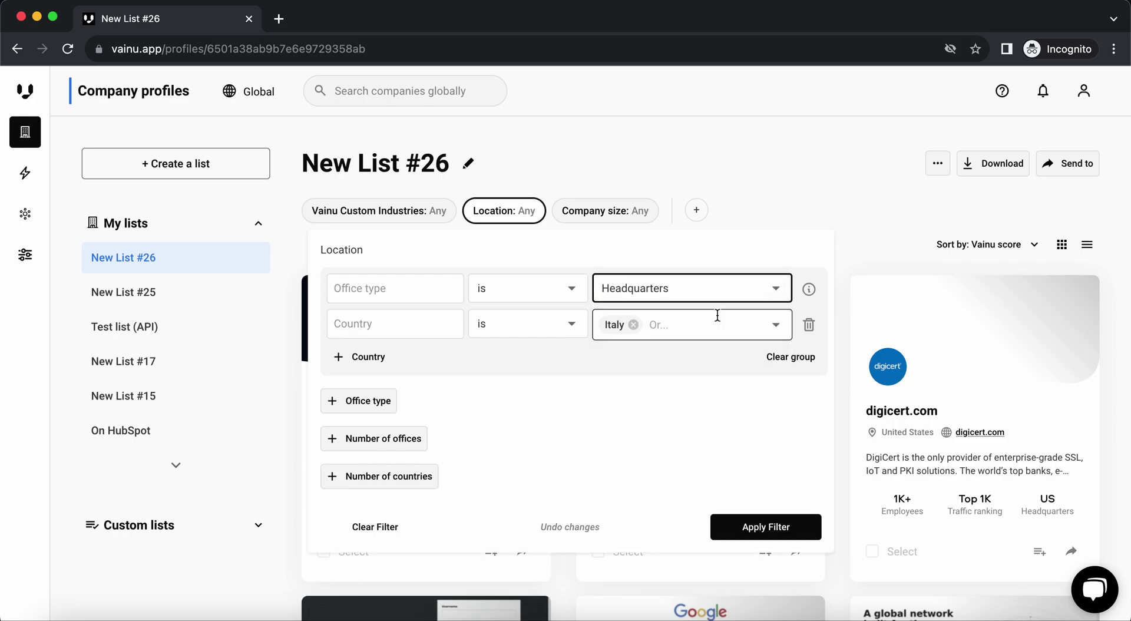
{"action": "left_click", "coordinate": [777, 290]}
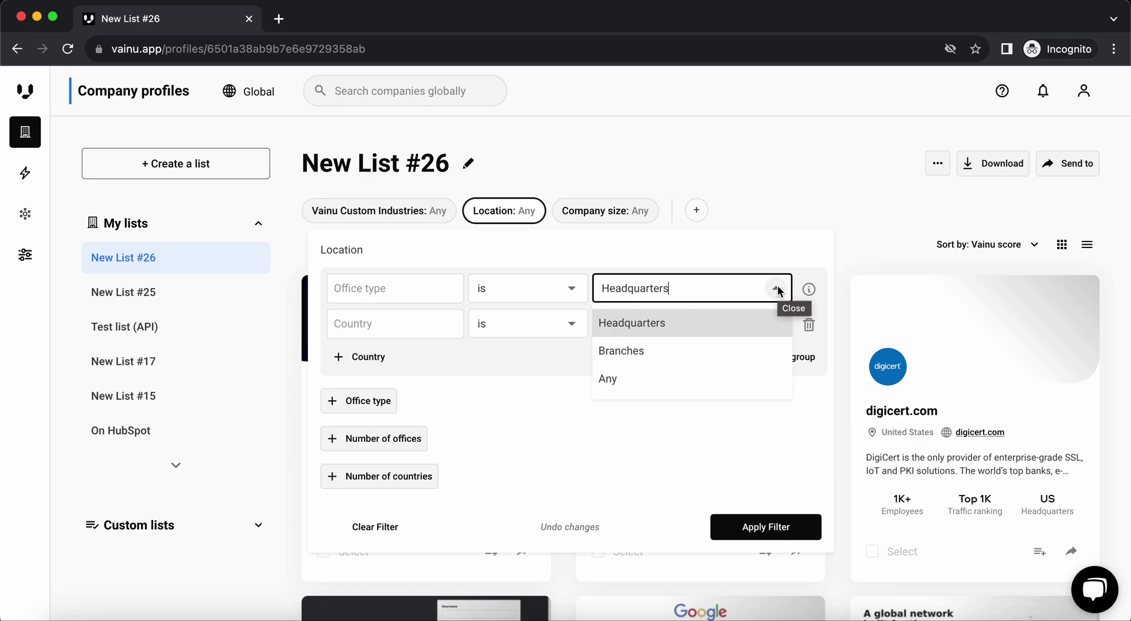
{"action": "left_click", "coordinate": [778, 290]}
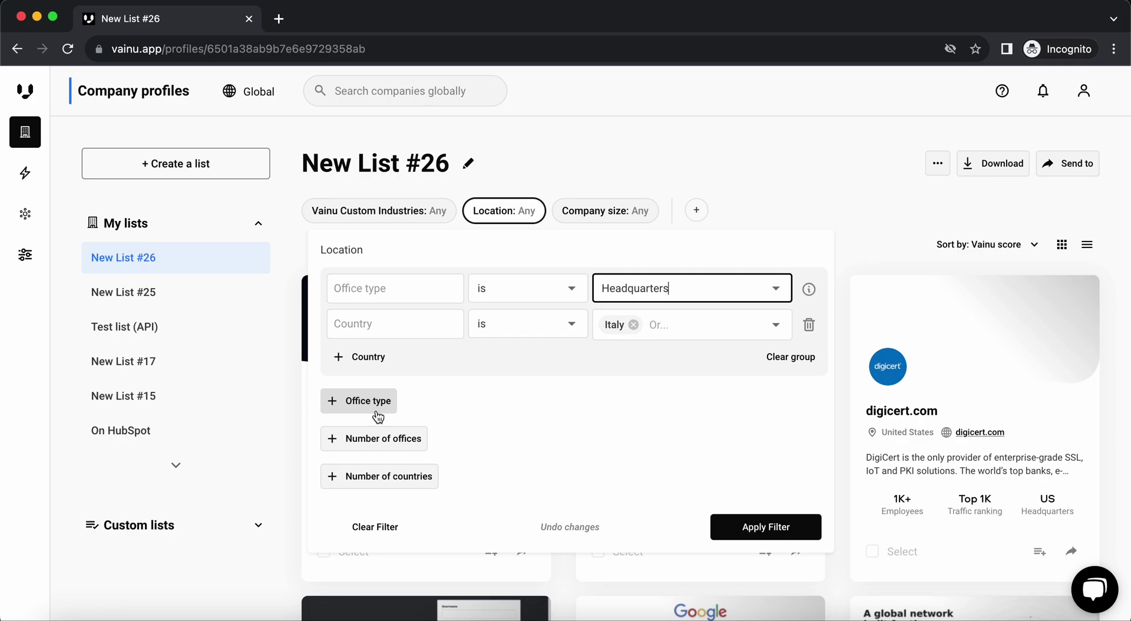
{"action": "left_click", "coordinate": [656, 325]}
{"action": "type", "text": "france"}
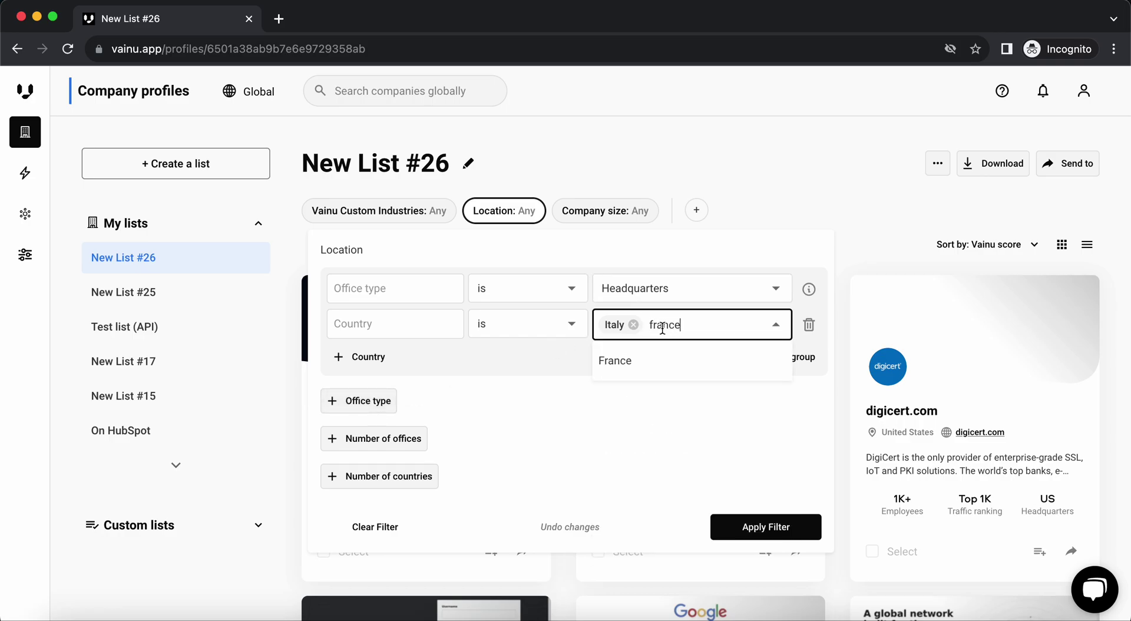
{"action": "left_click", "coordinate": [621, 360]}
Step: Add a second office type group to the Location filter for Branches with India as the country
{"action": "left_click", "coordinate": [369, 401]}
{"action": "left_click", "coordinate": [634, 406]}
{"action": "left_click", "coordinate": [630, 446]}
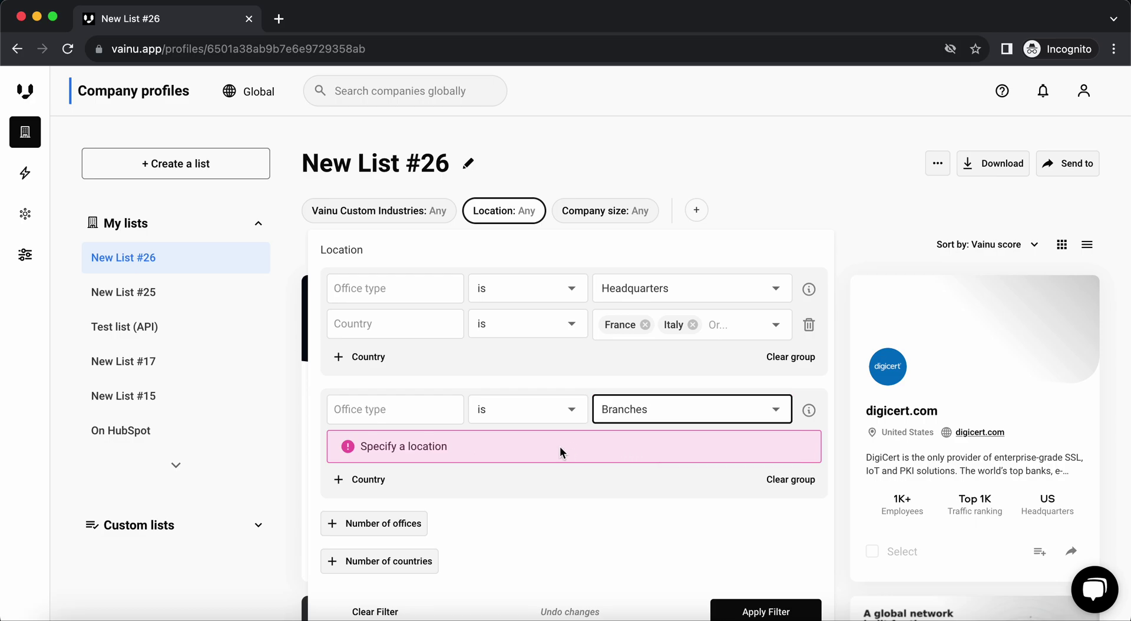
{"action": "left_click", "coordinate": [377, 478]}
{"action": "left_click", "coordinate": [639, 447]}
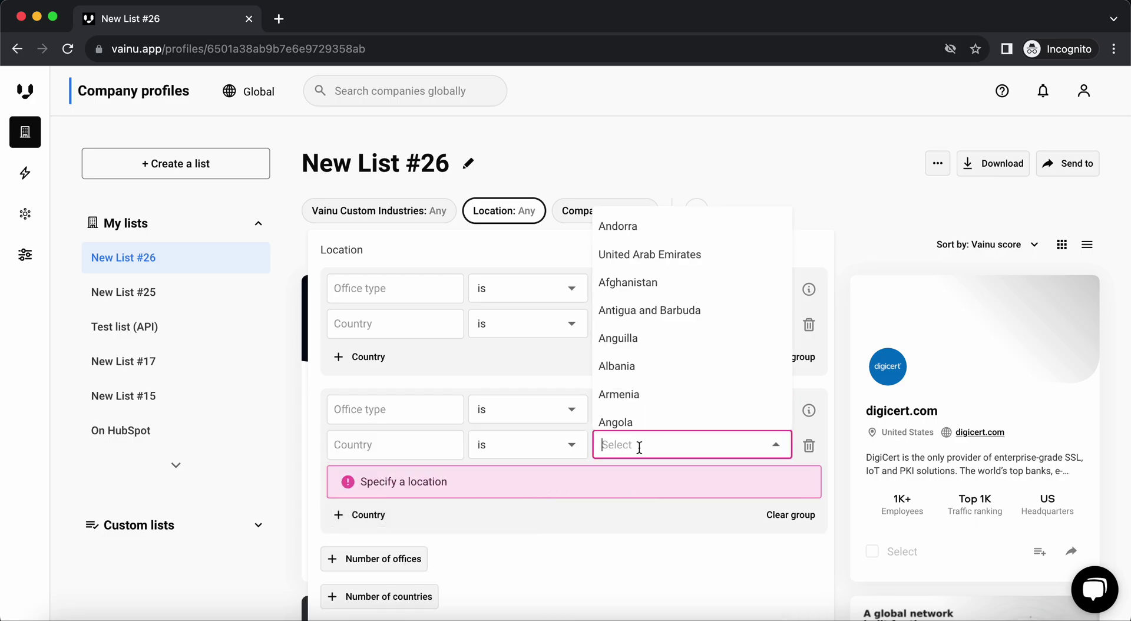
{"action": "type", "text": "india"}
{"action": "left_click", "coordinate": [629, 480]}
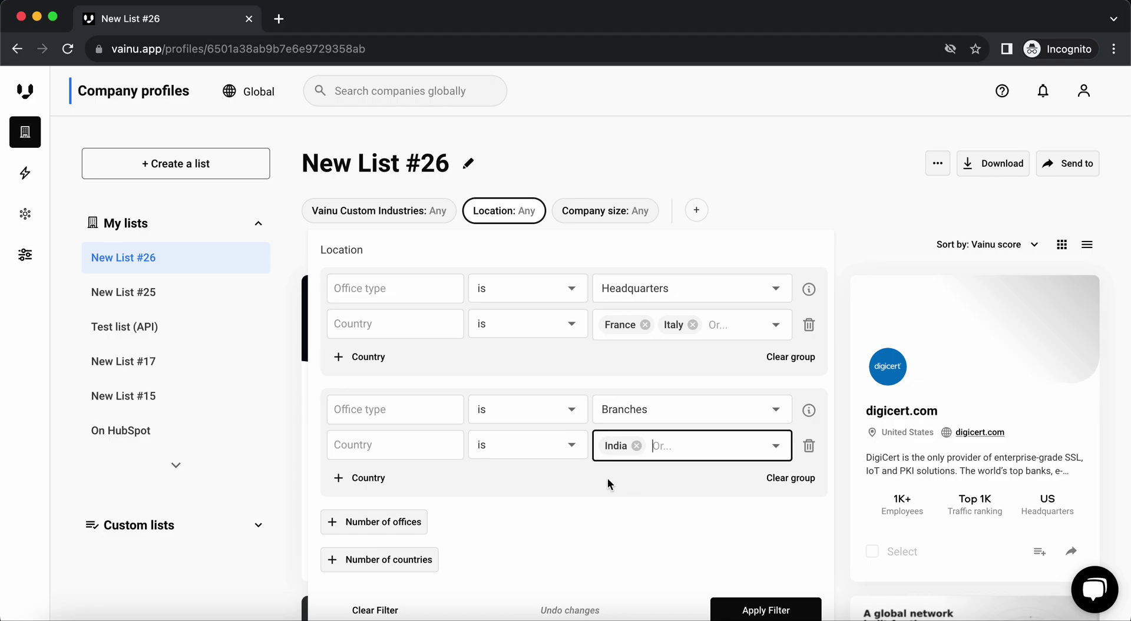
{"action": "left_click", "coordinate": [314, 427]}
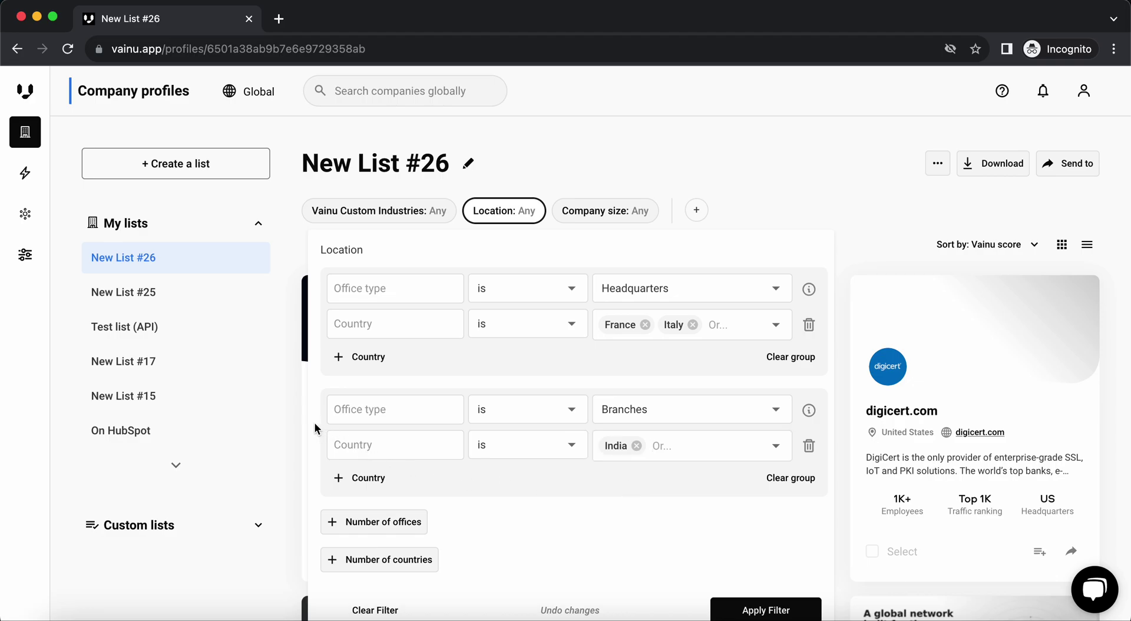
Step: Add a number of offices condition to the Location filter with a range of 0 to 100
{"action": "scroll", "coordinate": [446, 486], "scroll_direction": "down", "scroll_amount": 1}
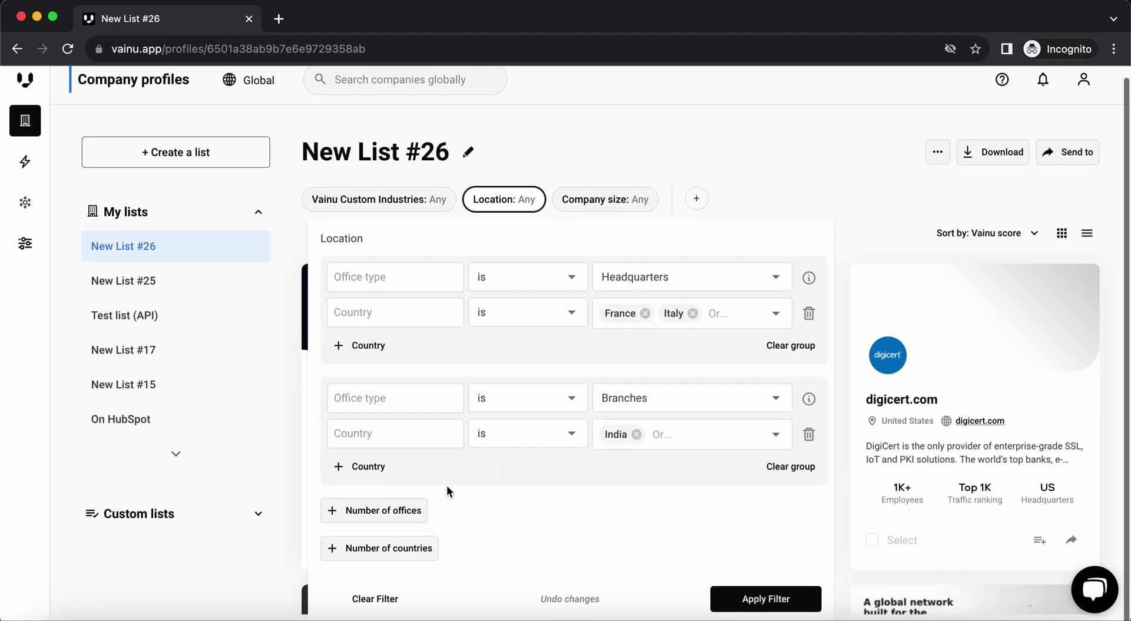
{"action": "left_click", "coordinate": [416, 515]}
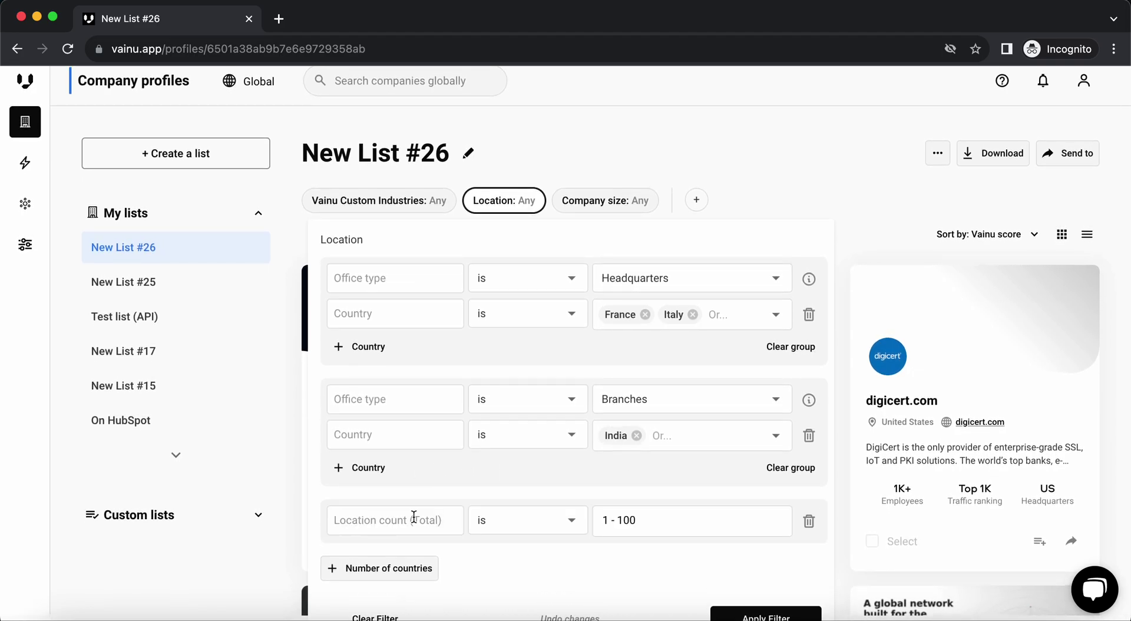
{"action": "left_click", "coordinate": [634, 516]}
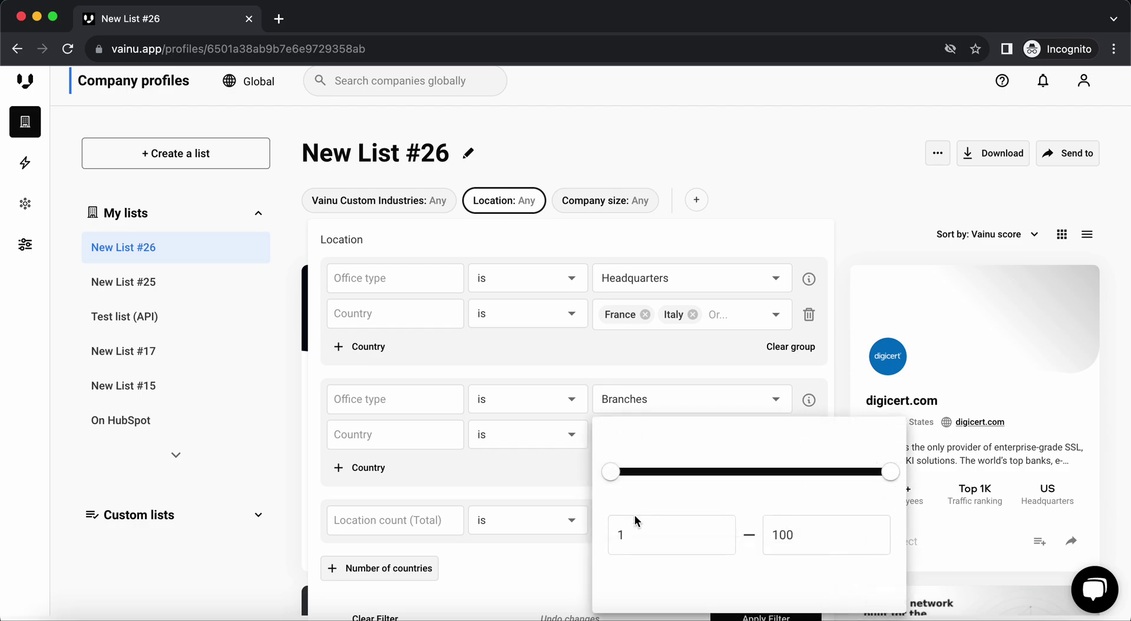
{"action": "mouse_move", "coordinate": [889, 471]}
{"action": "left_mouse_down"}
{"action": "mouse_move", "coordinate": [629, 490]}
{"action": "mouse_move", "coordinate": [889, 471]}
{"action": "left_mouse_up"}
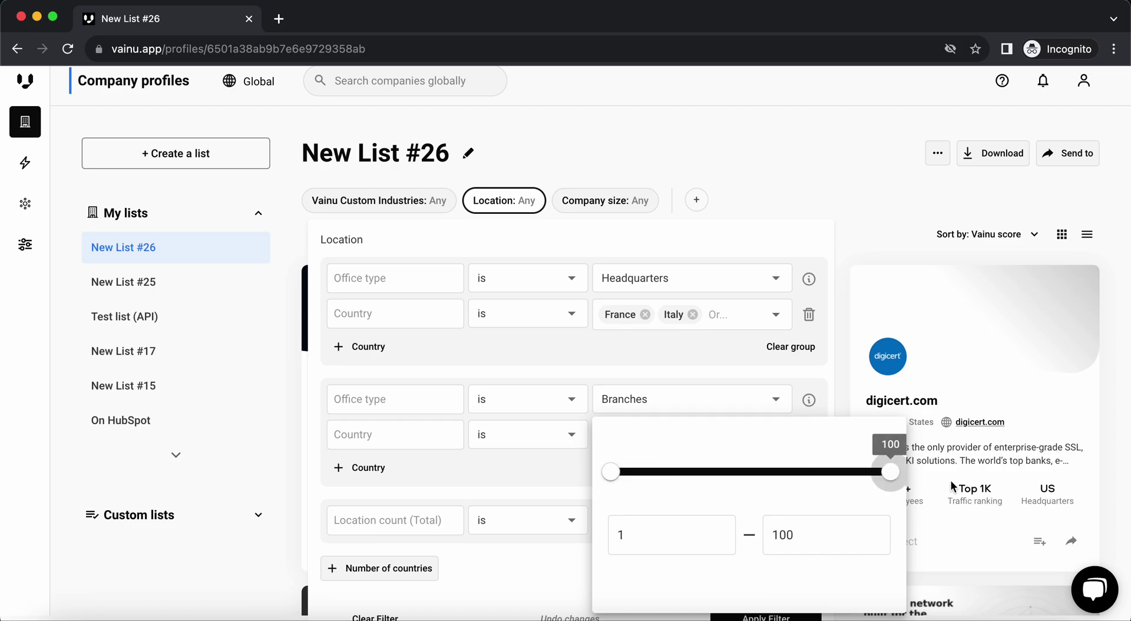
{"action": "left_click_drag", "start_coordinate": [610, 477], "coordinate": [522, 456]}
{"action": "left_click", "coordinate": [495, 494]}
{"action": "scroll", "coordinate": [460, 519], "scroll_direction": "down", "scroll_amount": 1}
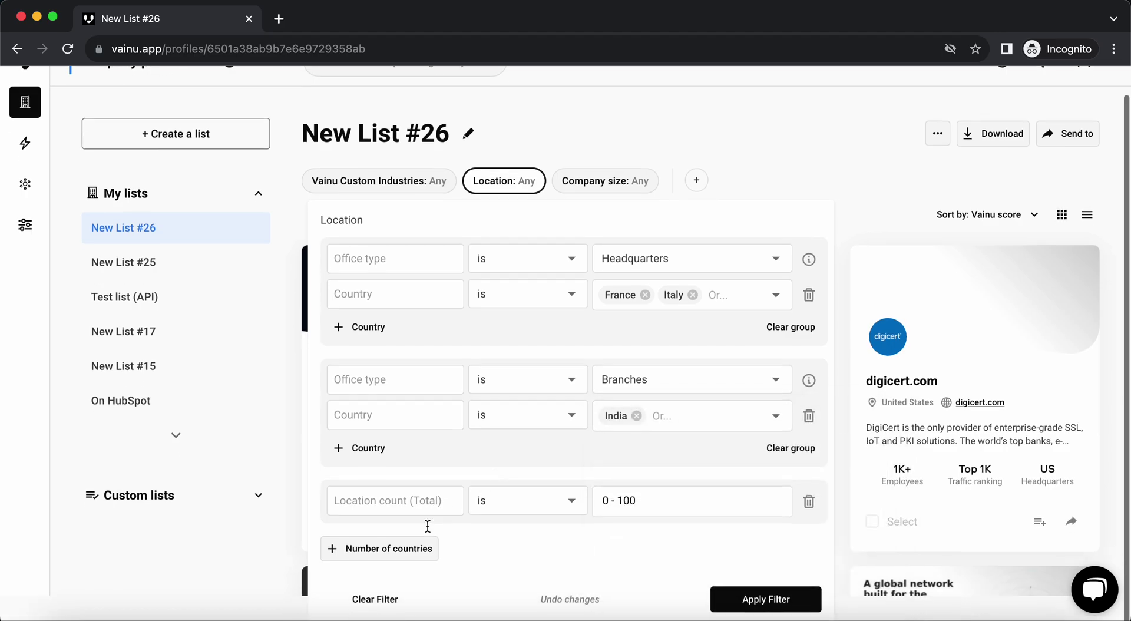
Step: Add a number of countries condition to the Location filter with a range of 0 to 8
{"action": "left_click", "coordinate": [397, 559]}
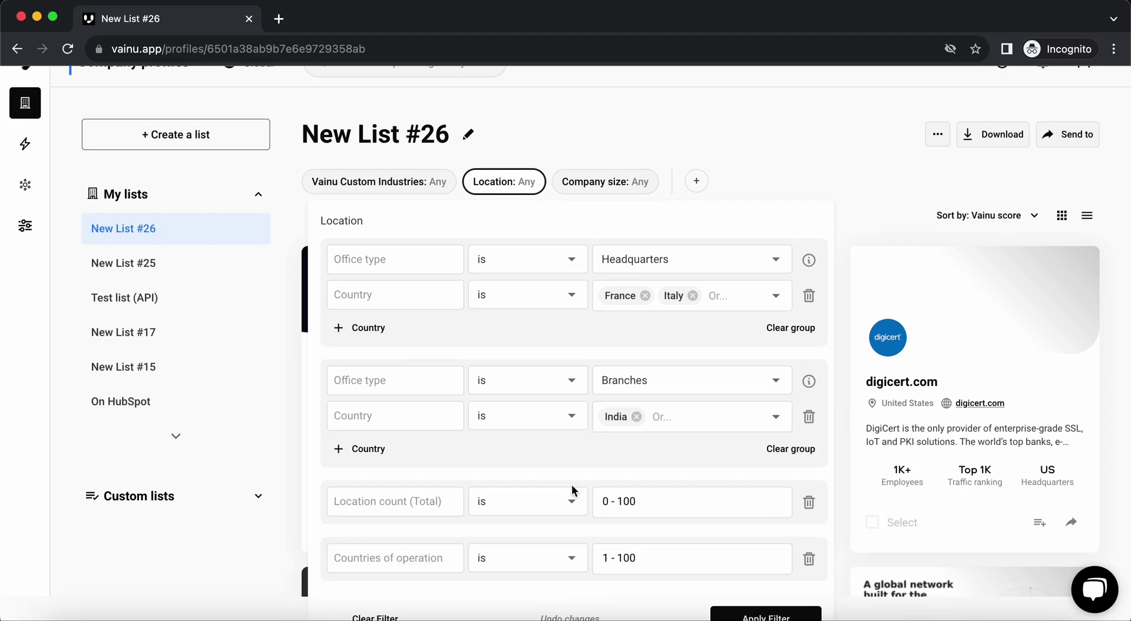
{"action": "scroll", "coordinate": [571, 484], "scroll_direction": "down", "scroll_amount": 1}
{"action": "left_click", "coordinate": [666, 536]}
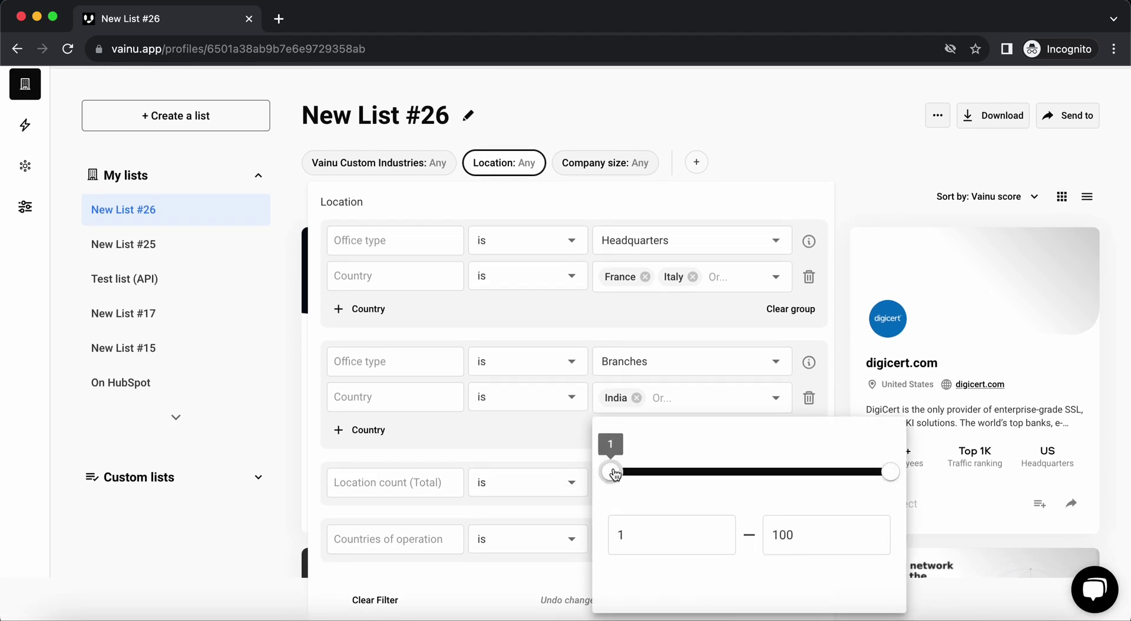
{"action": "mouse_move", "coordinate": [613, 472]}
{"action": "left_mouse_down"}
{"action": "mouse_move", "coordinate": [746, 475]}
{"action": "mouse_move", "coordinate": [601, 474]}
{"action": "left_mouse_up"}
{"action": "left_click_drag", "start_coordinate": [888, 472], "coordinate": [632, 479]}
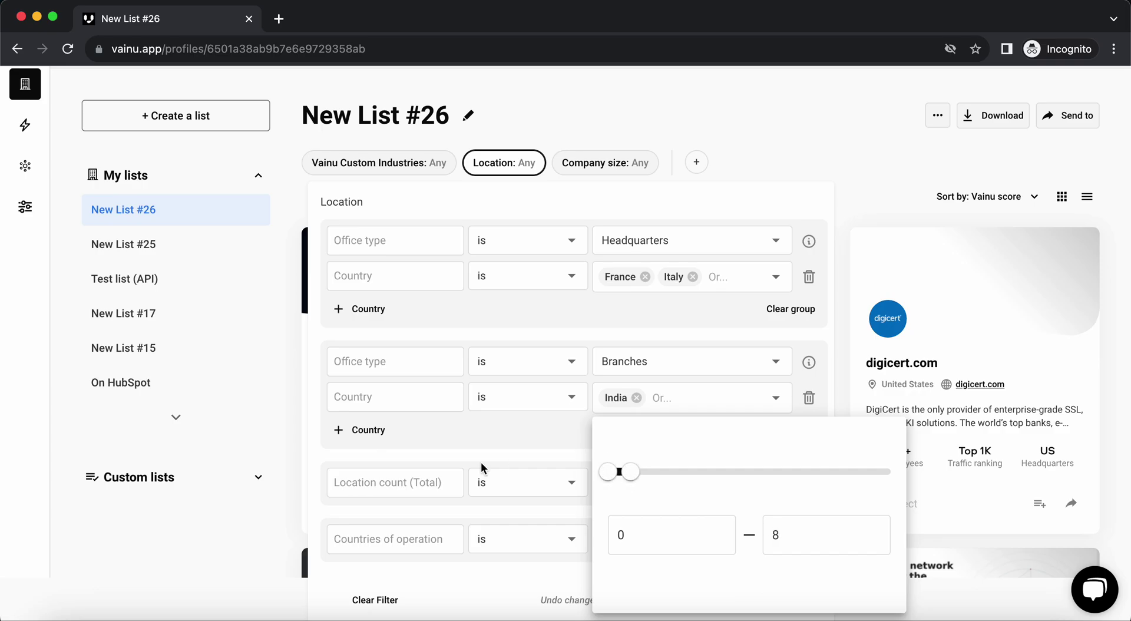
{"action": "left_click", "coordinate": [481, 462]}
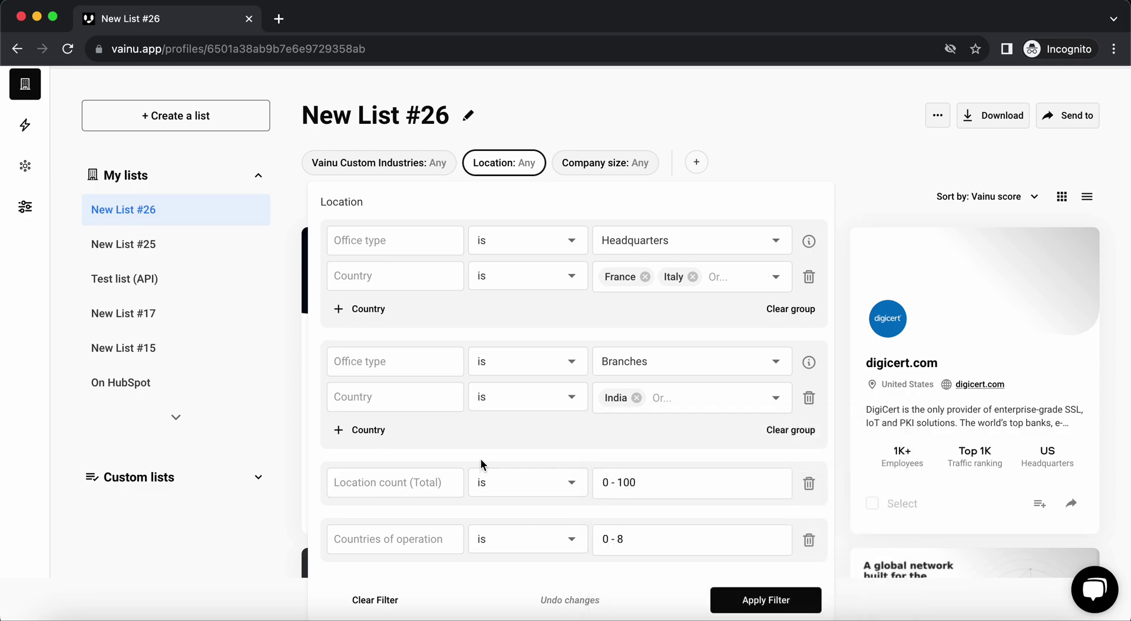
Step: Delete the country conditions from the Headquarters and Branches groups, and open the Company size filter
{"action": "left_click", "coordinate": [808, 276]}
{"action": "left_click", "coordinate": [808, 398]}
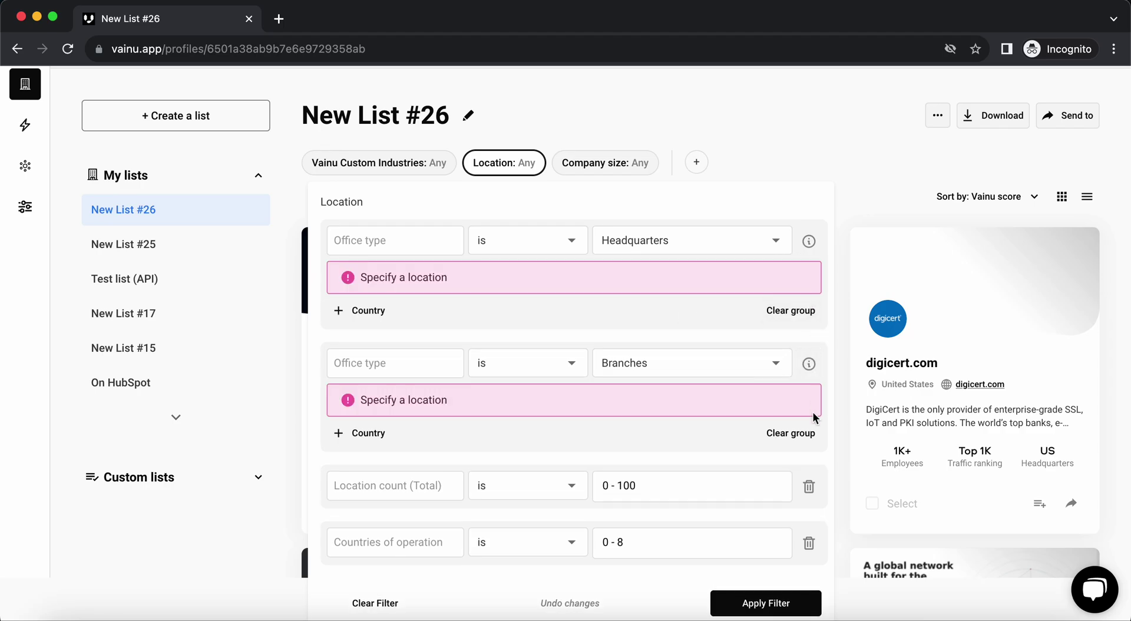
{"action": "left_click", "coordinate": [602, 163]}
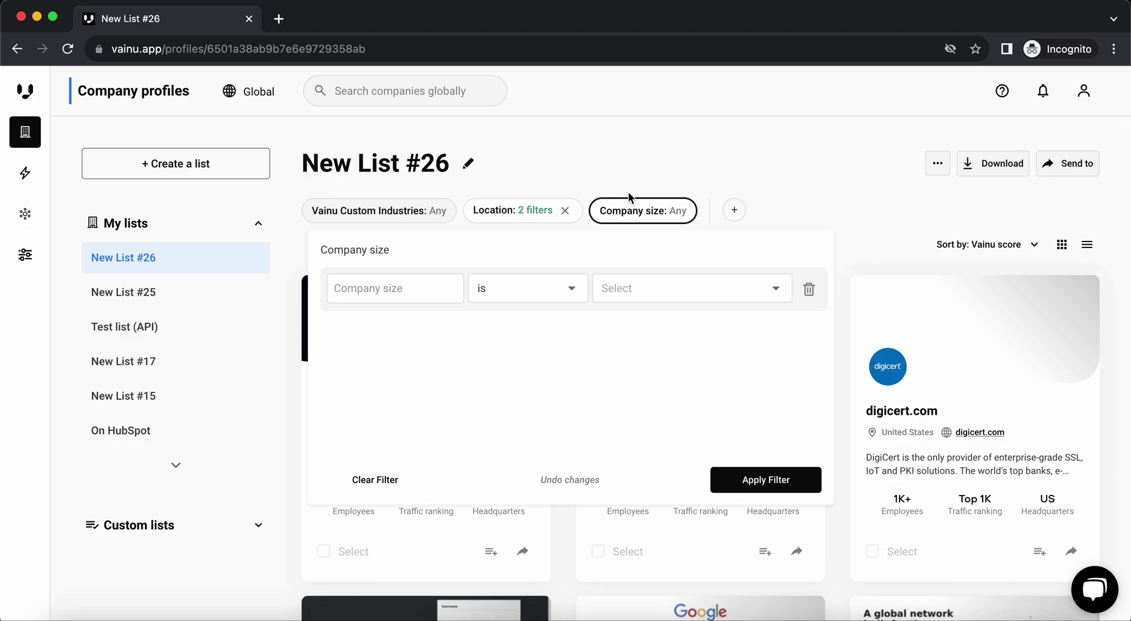
Step: Try selecting micro (1-10 employees) and small (11-50 employees) as company sizes, and remove both selections
{"action": "left_click", "coordinate": [629, 290]}
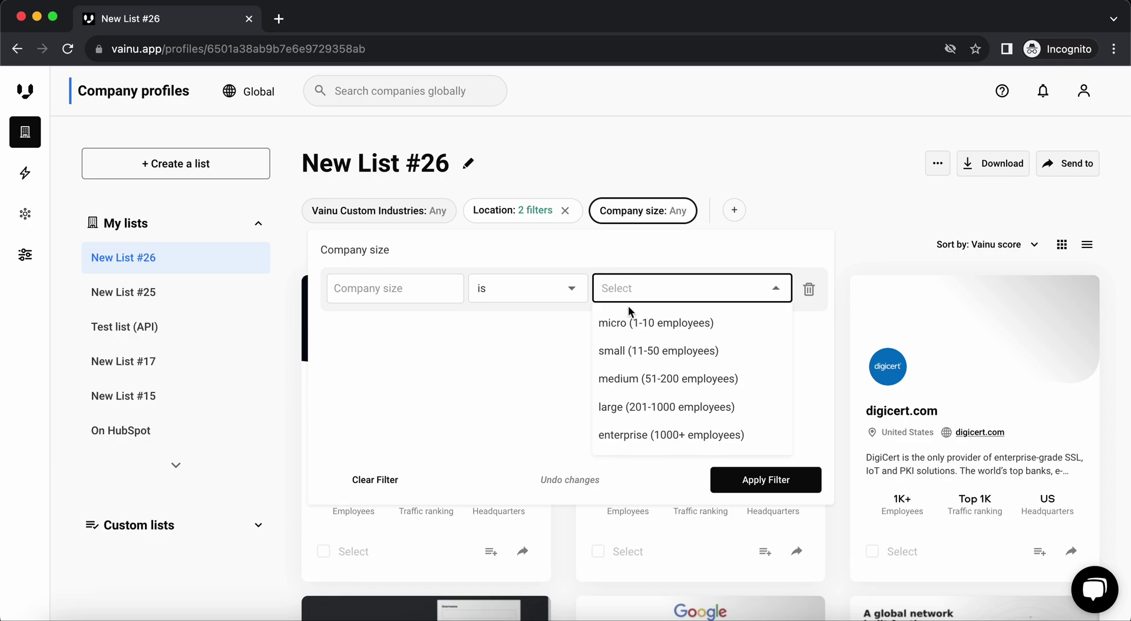
{"action": "left_click", "coordinate": [630, 324]}
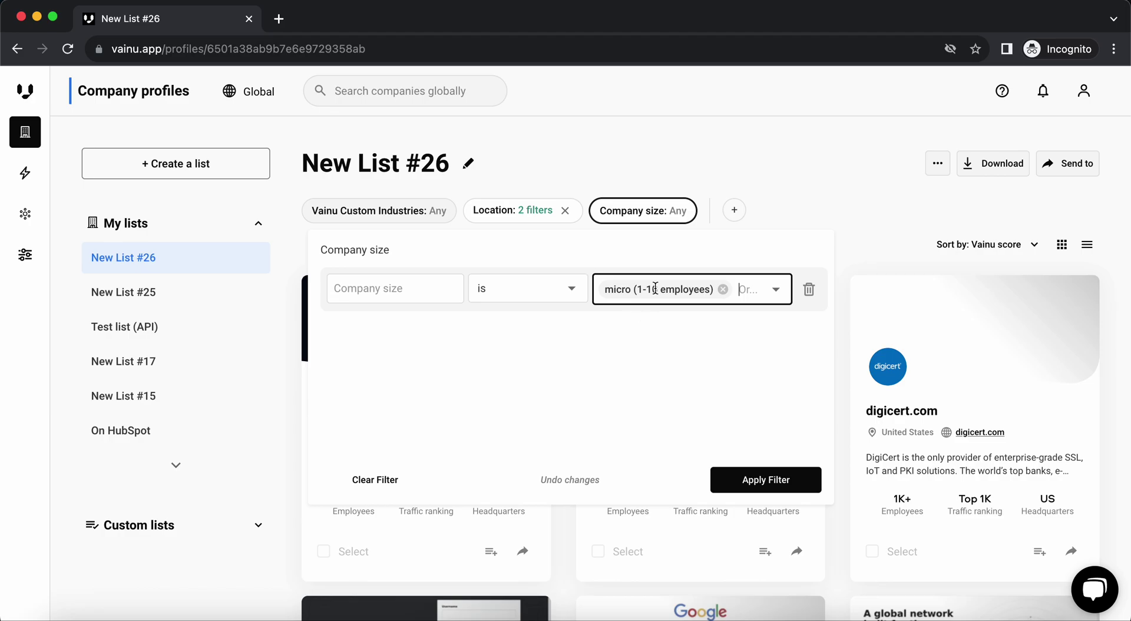
{"action": "left_click", "coordinate": [753, 277]}
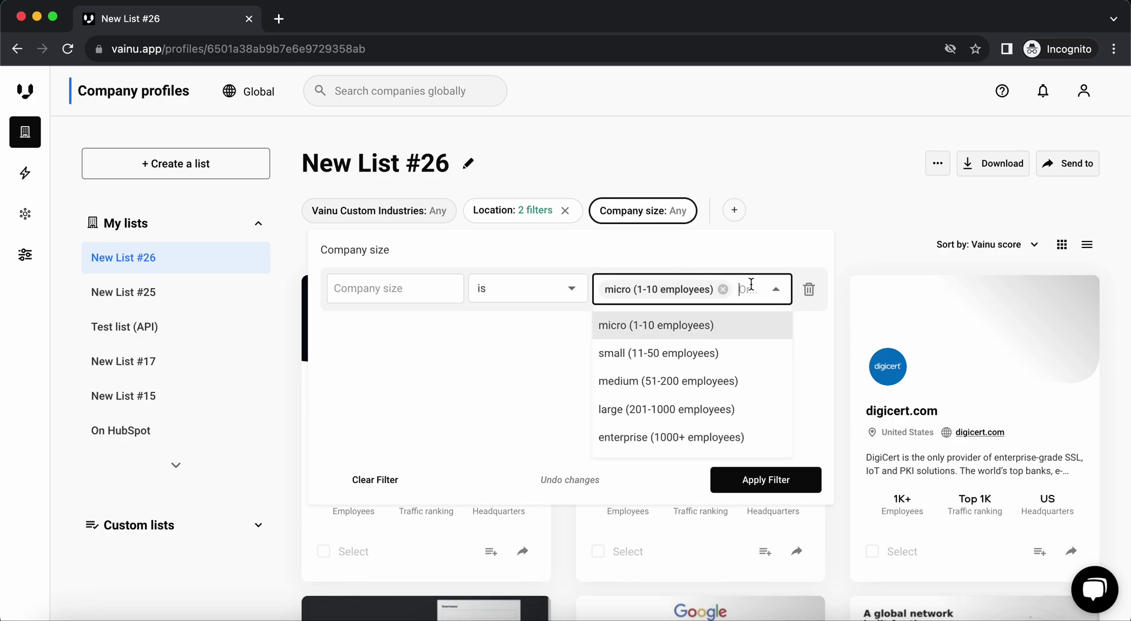
{"action": "left_click", "coordinate": [679, 352]}
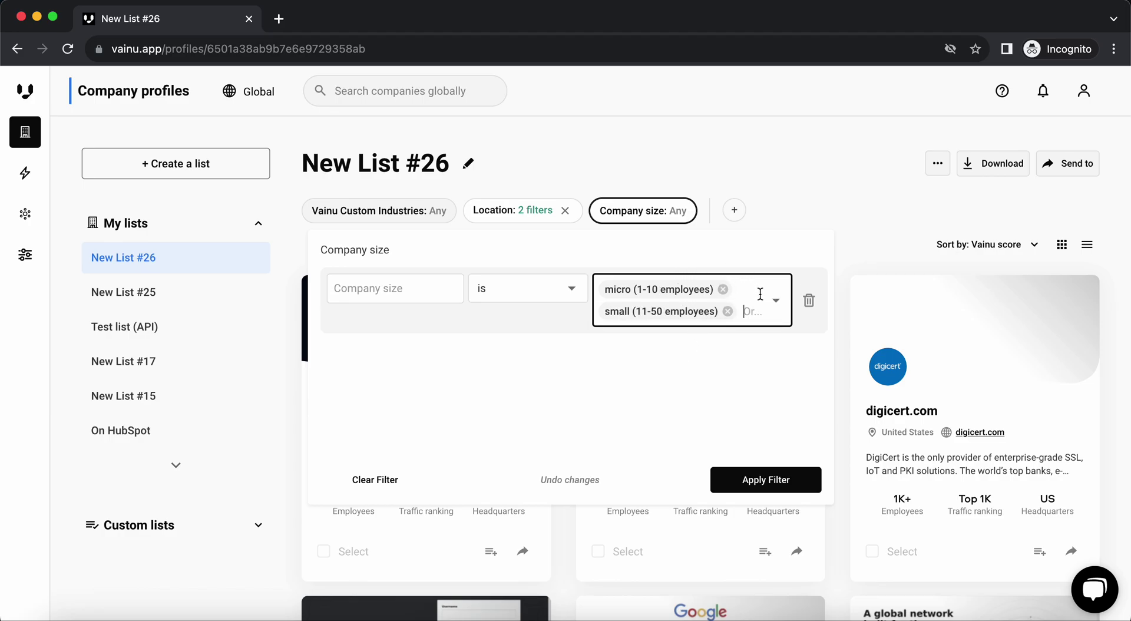
{"action": "left_click", "coordinate": [727, 313]}
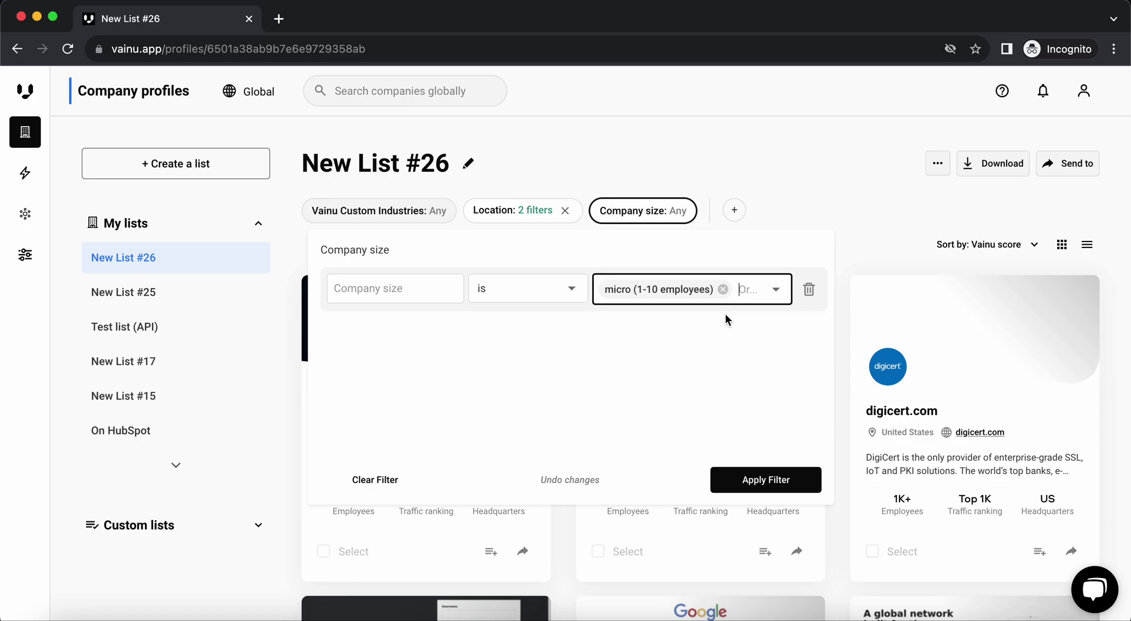
{"action": "left_click", "coordinate": [722, 289]}
Step: Exclude enterprise (1000+ employees) companies in the Company size filter using "is not"
{"action": "left_click", "coordinate": [568, 289]}
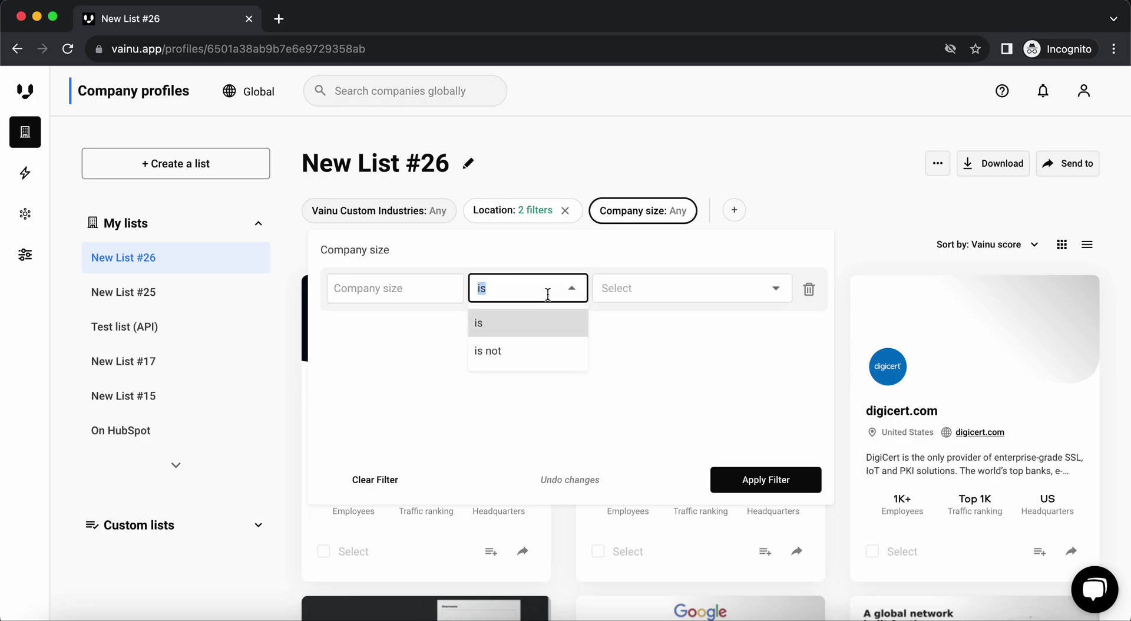
{"action": "left_click", "coordinate": [535, 352]}
{"action": "left_click", "coordinate": [647, 293]}
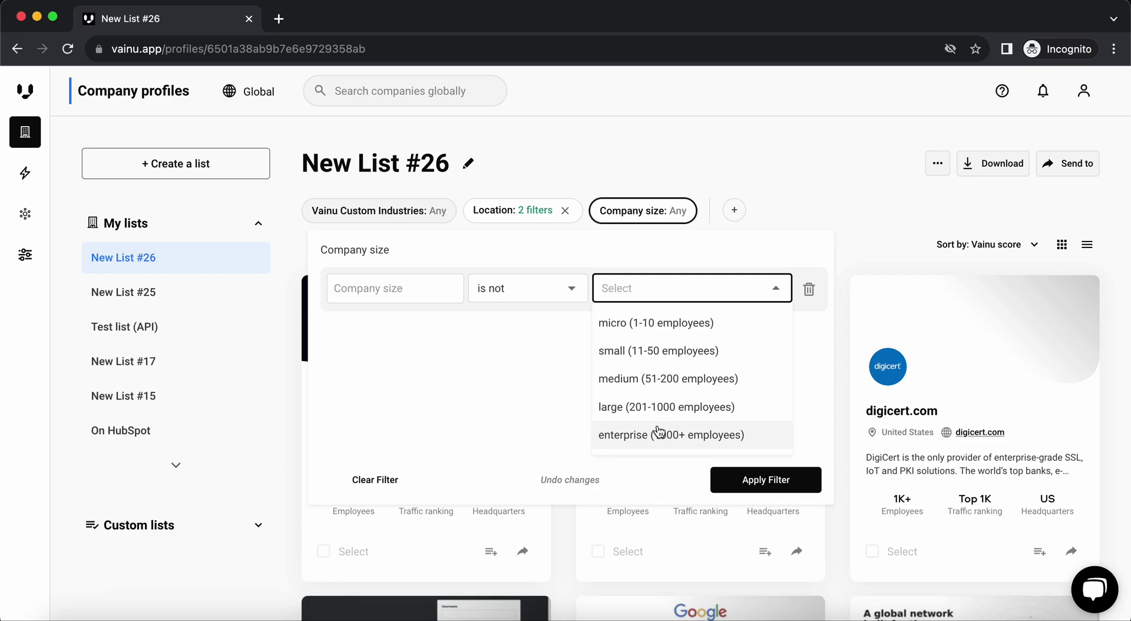
{"action": "left_click", "coordinate": [680, 434]}
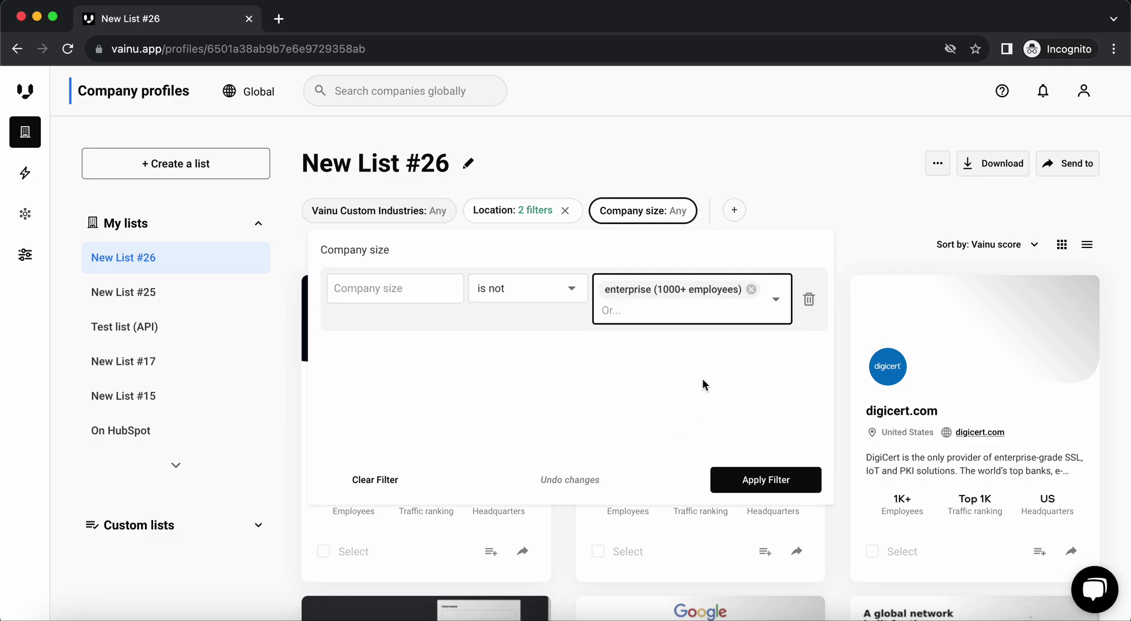
Step: Delete the enterprise exclusion from the Company size filter and close the filter
{"action": "left_click", "coordinate": [809, 299]}
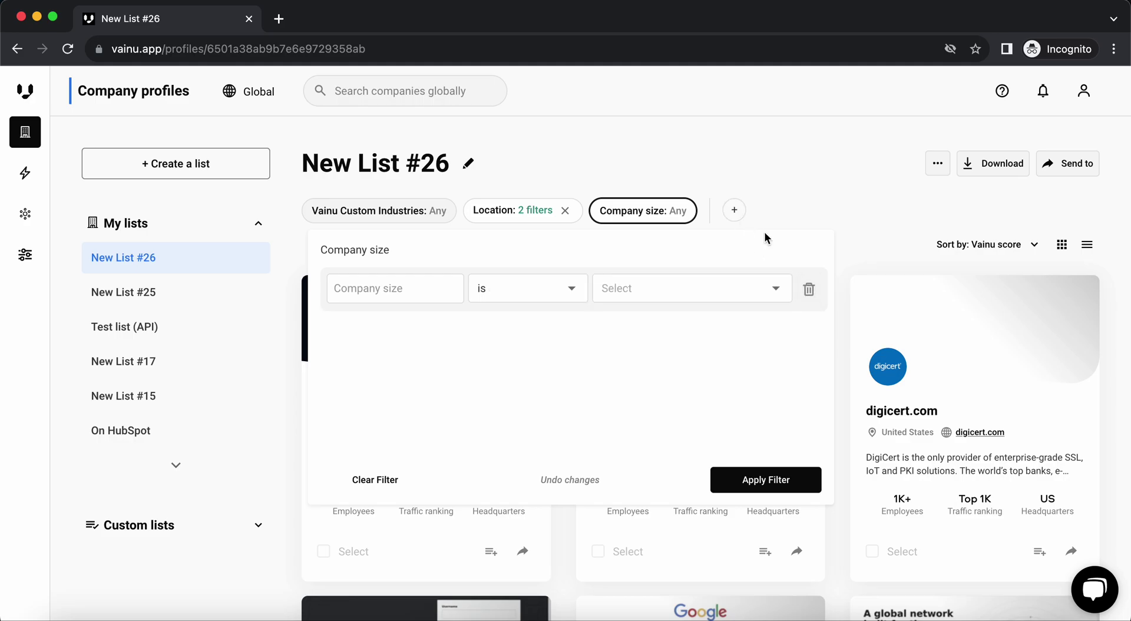
{"action": "left_click", "coordinate": [781, 210]}
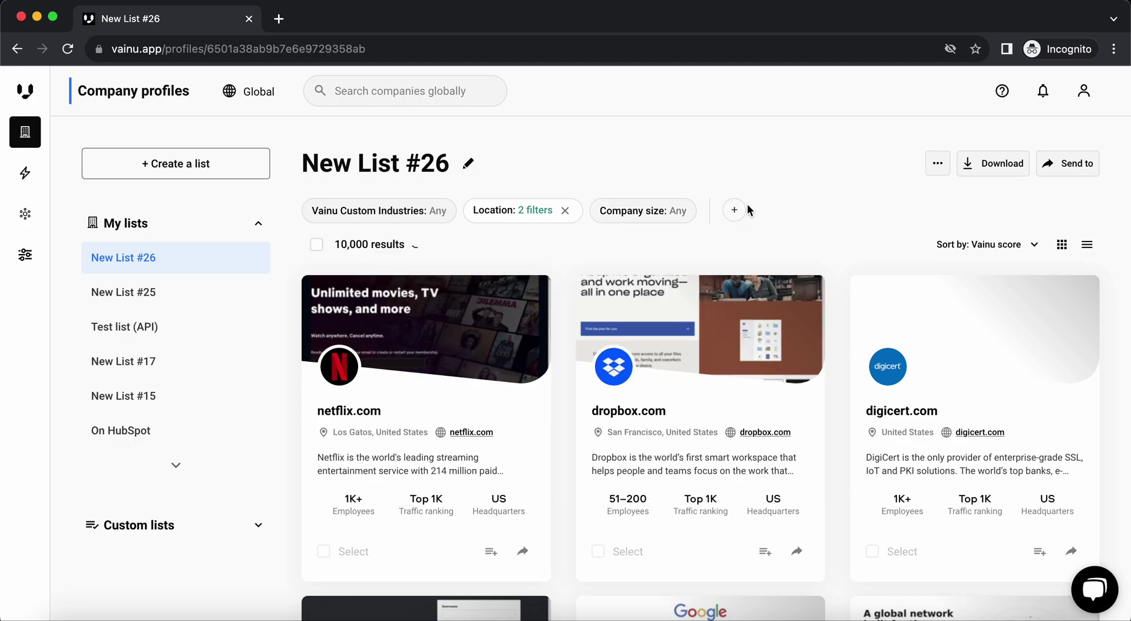
Step: Add a Web profile filter for companies whose CRM technology is Pipedrive
{"action": "left_click", "coordinate": [740, 218]}
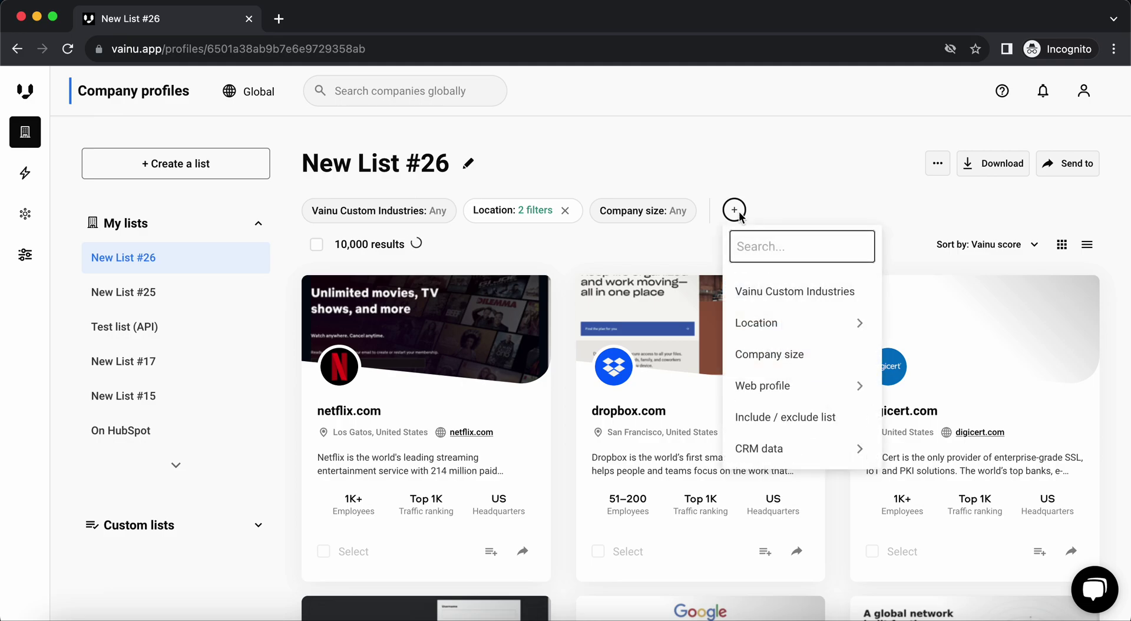
{"action": "mouse_move", "coordinate": [842, 392]}
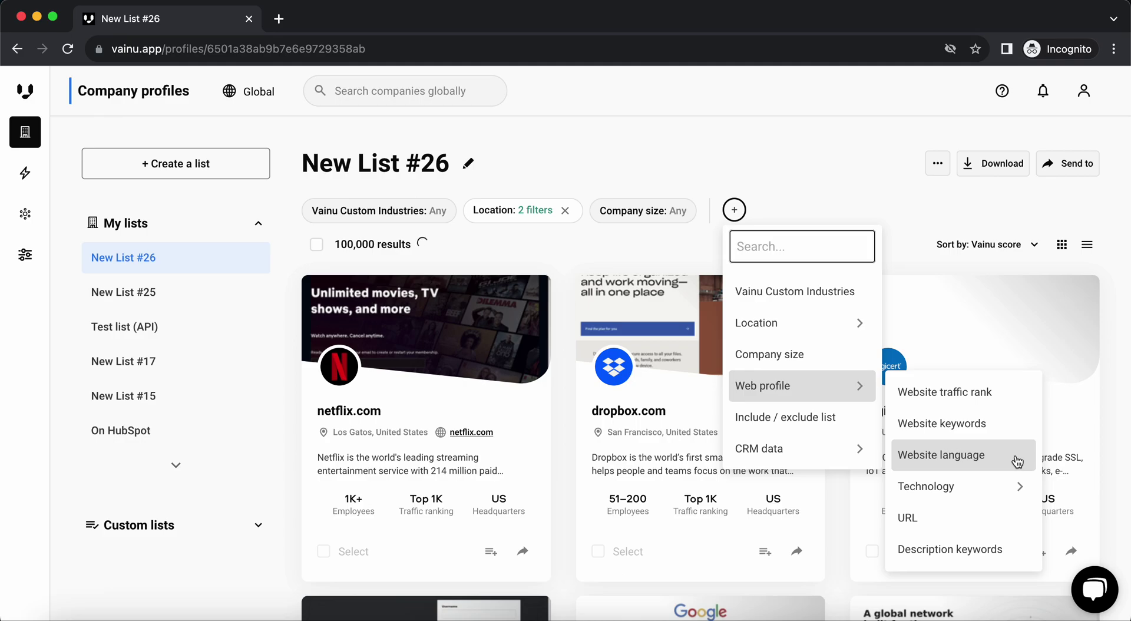
{"action": "mouse_move", "coordinate": [992, 493]}
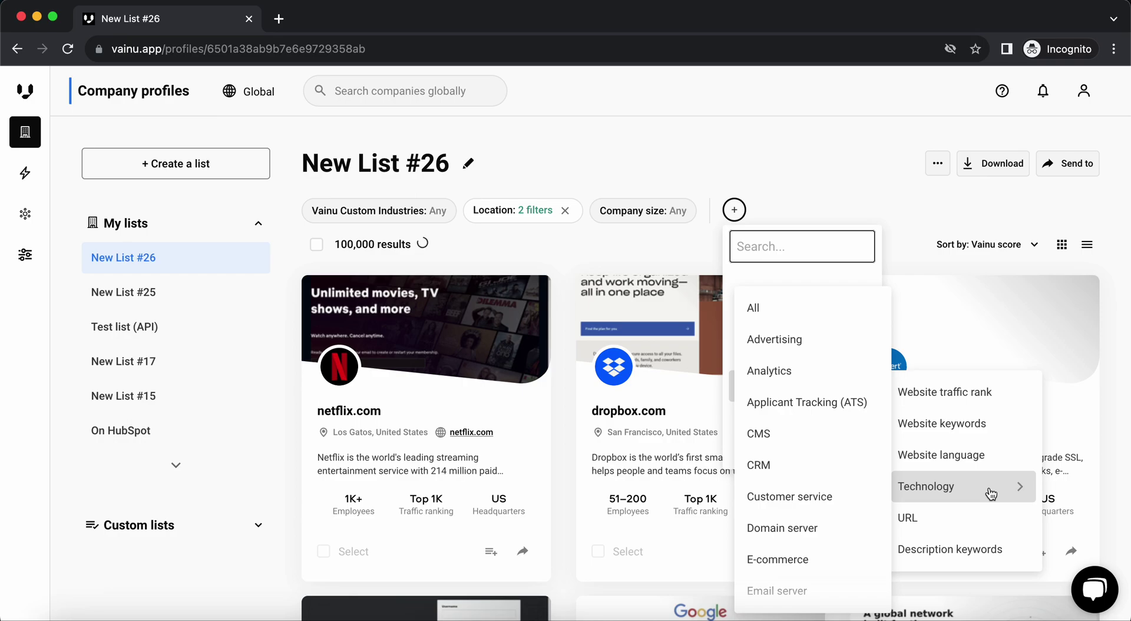
{"action": "left_click", "coordinate": [830, 471]}
{"action": "left_click", "coordinate": [658, 296]}
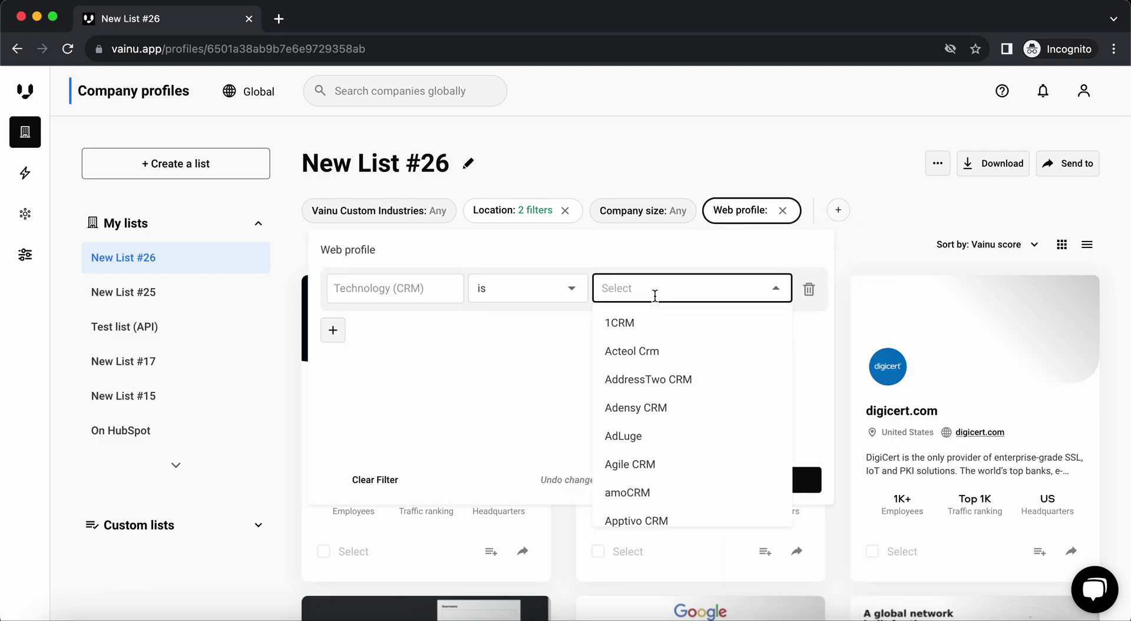
{"action": "type", "text": "piped"}
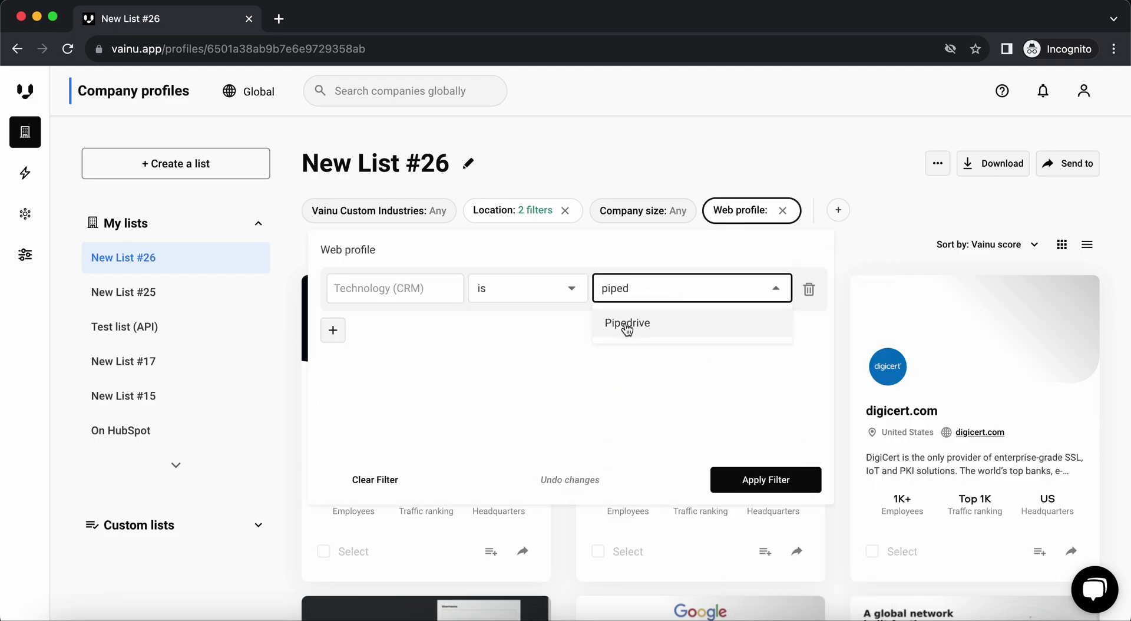
{"action": "left_click", "coordinate": [624, 324]}
{"action": "left_click", "coordinate": [848, 227]}
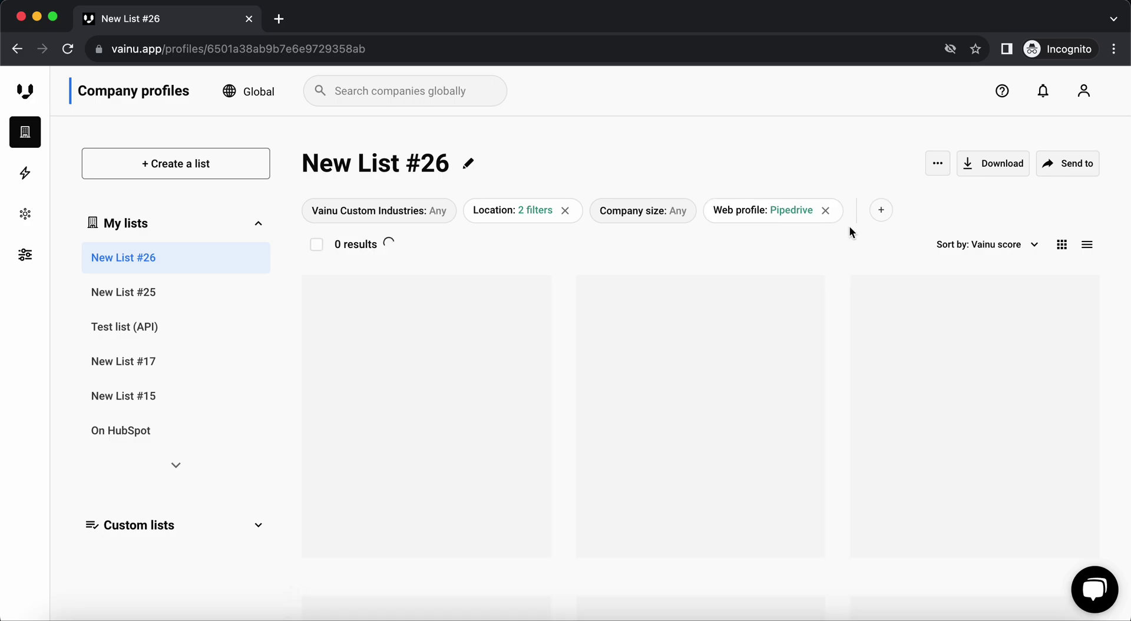
{"action": "left_click", "coordinate": [888, 215]}
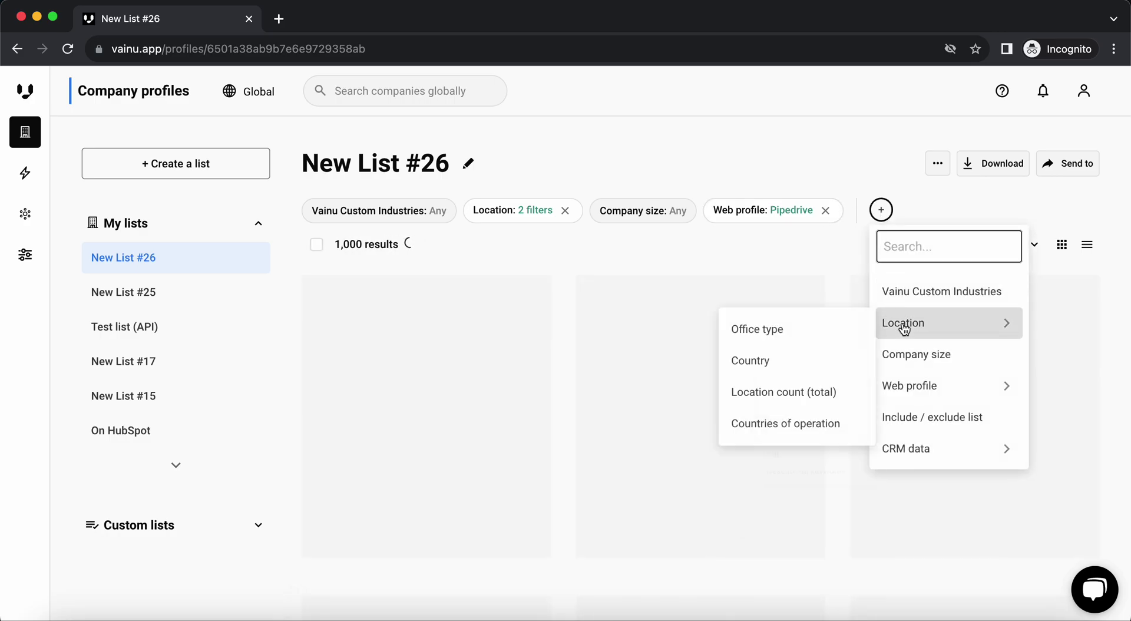
{"action": "mouse_move", "coordinate": [945, 385]}
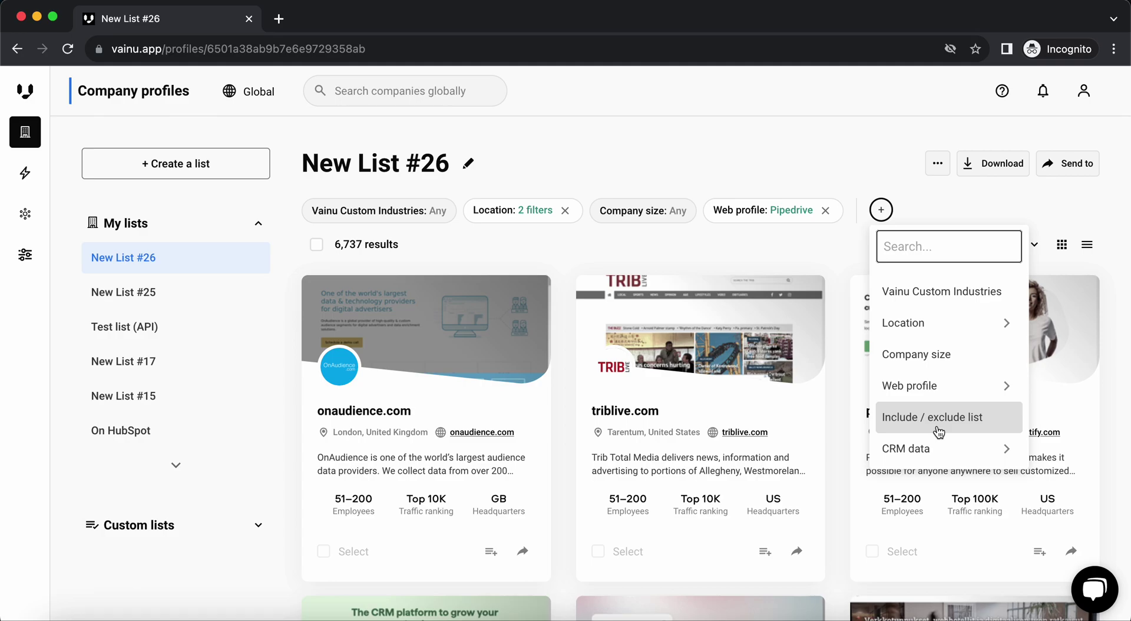
{"action": "mouse_move", "coordinate": [946, 454]}
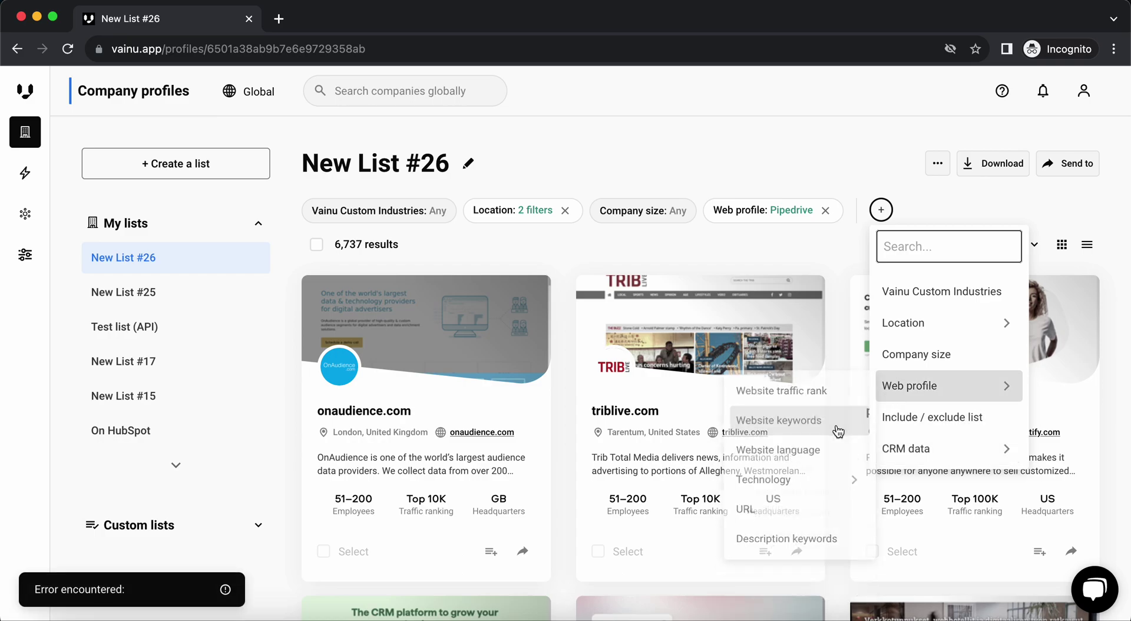
Step: Remove the Web profile filter and clear both Location filters from the list
{"action": "left_click", "coordinate": [826, 221]}
{"action": "left_click", "coordinate": [828, 211]}
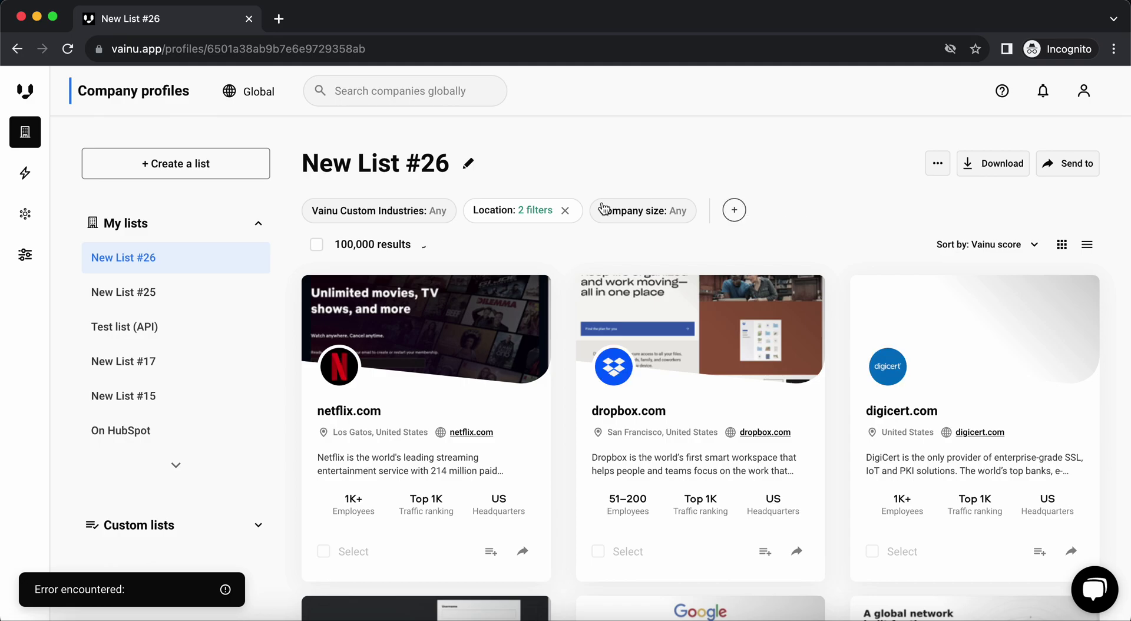
{"action": "left_click", "coordinate": [564, 210]}
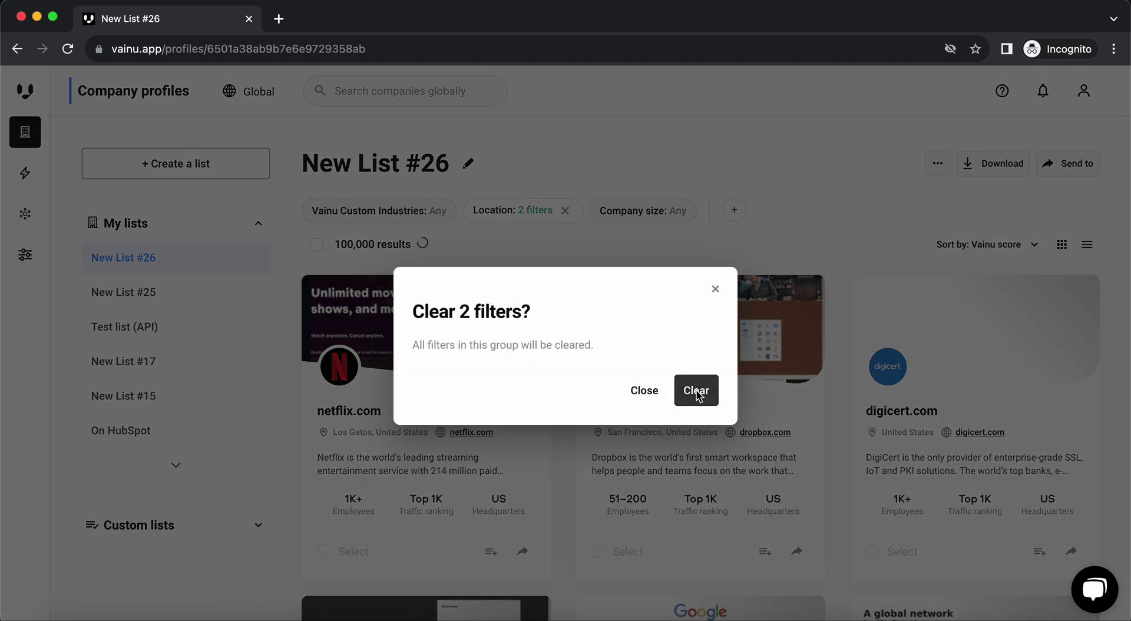
{"action": "left_click", "coordinate": [696, 389]}
{"action": "left_click", "coordinate": [697, 211]}
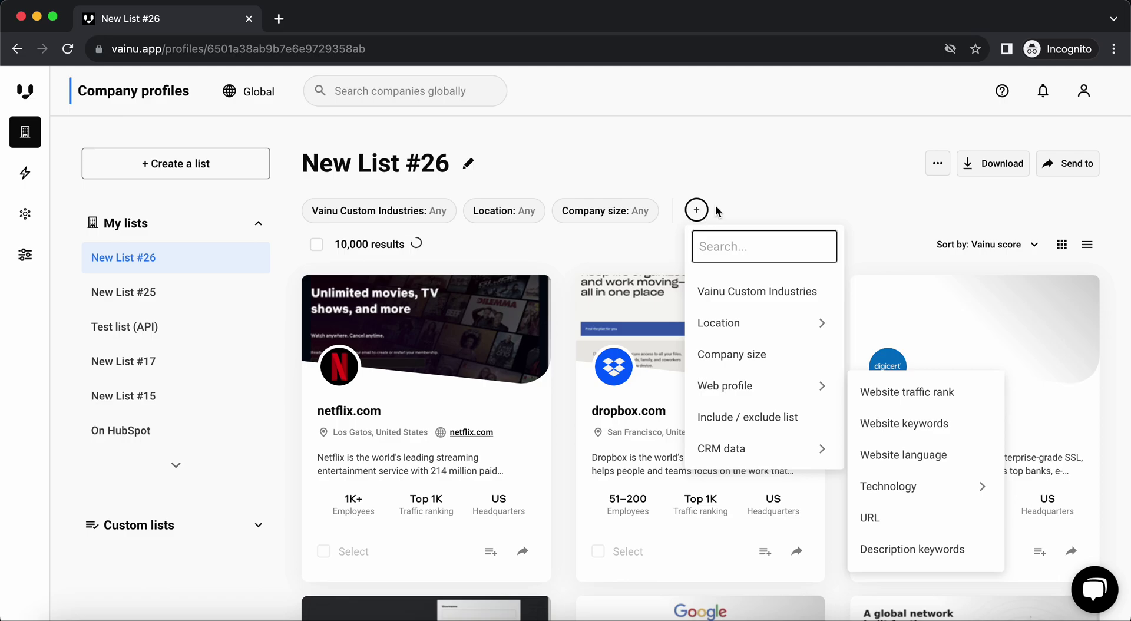
{"action": "left_click", "coordinate": [717, 211]}
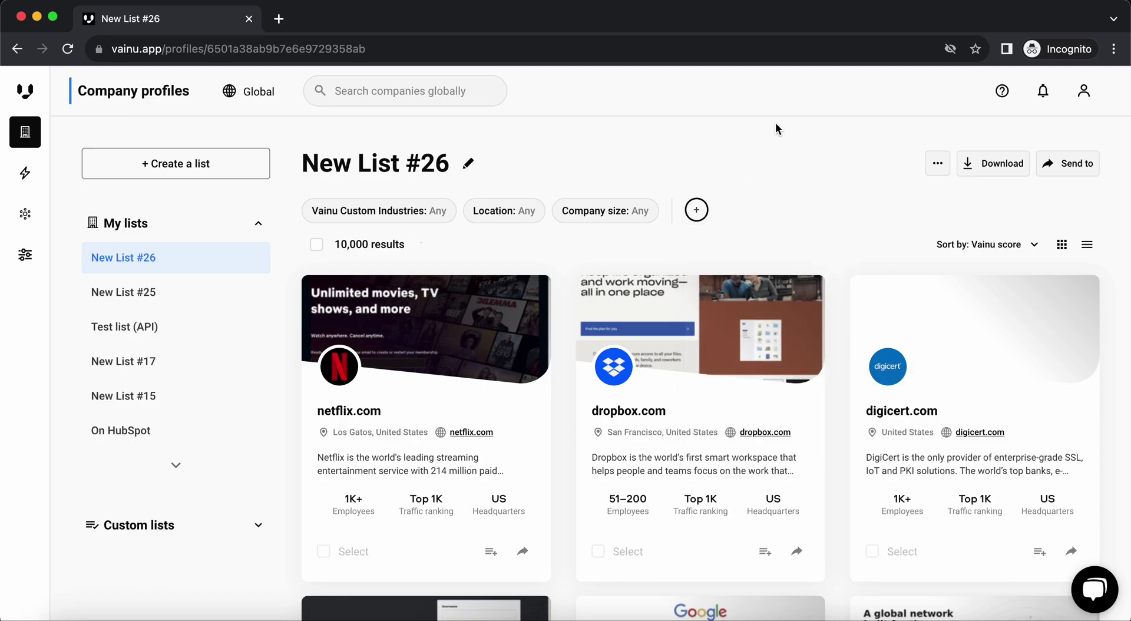